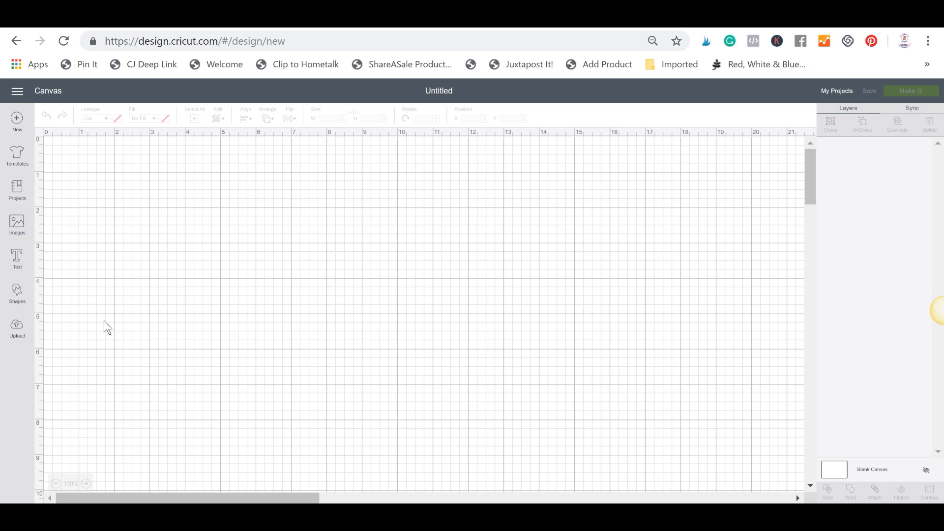
Step: Add the text "DAD" to the canvas and move it up into the upper part of the grid
left_click(22, 271)
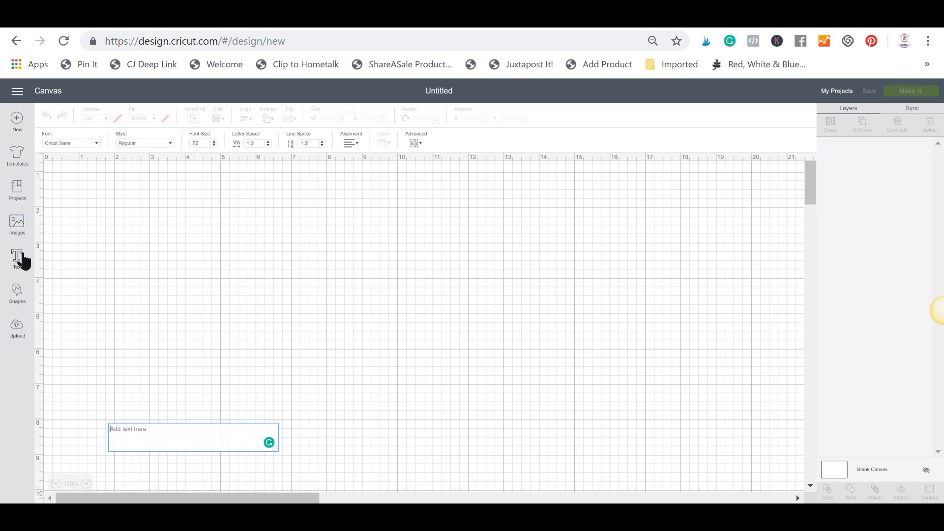
left_click(171, 433)
type("DAD")
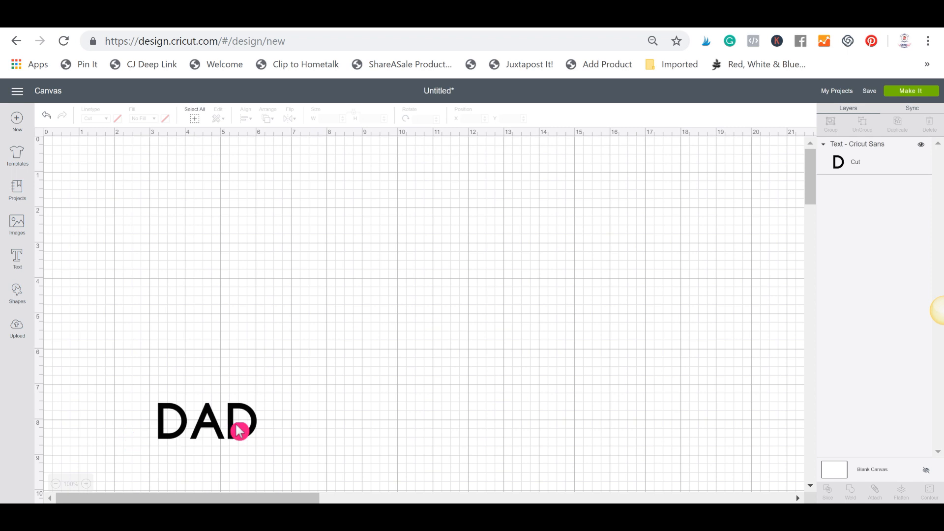
left_click_drag(240, 431, 293, 219)
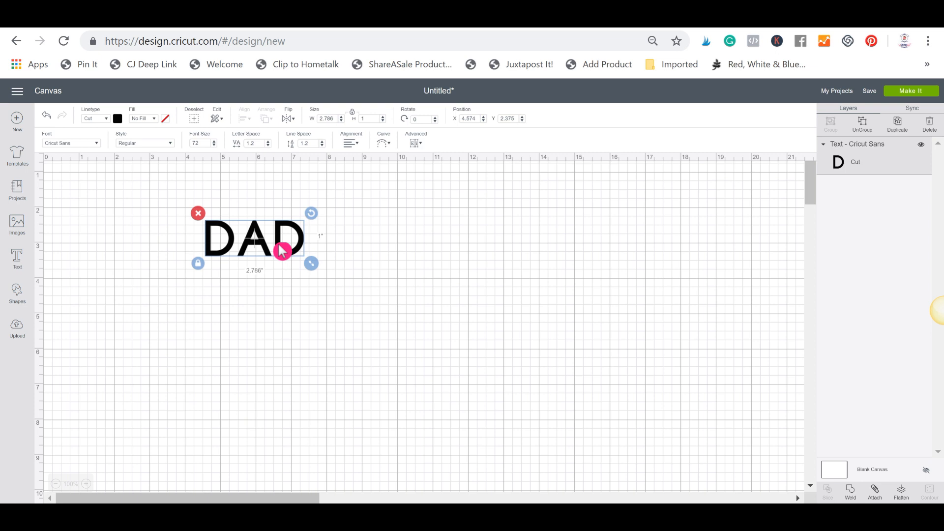
Step: Change the font of the DAD text to Bernard MT Condensed
left_click(280, 249)
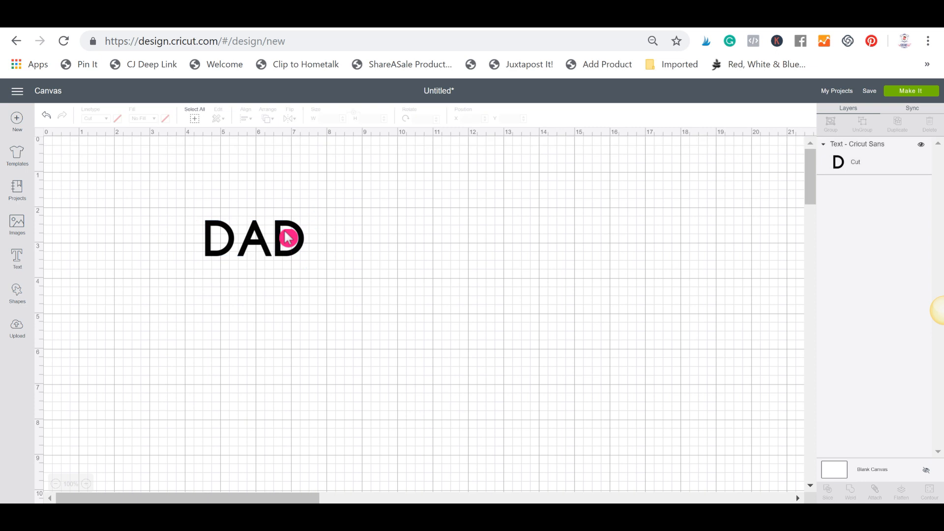
left_click(288, 238)
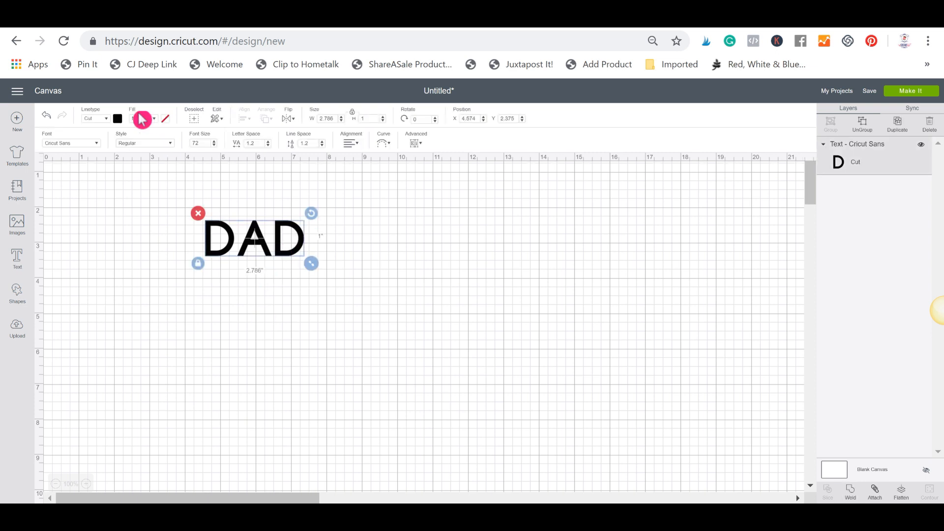
left_click(67, 147)
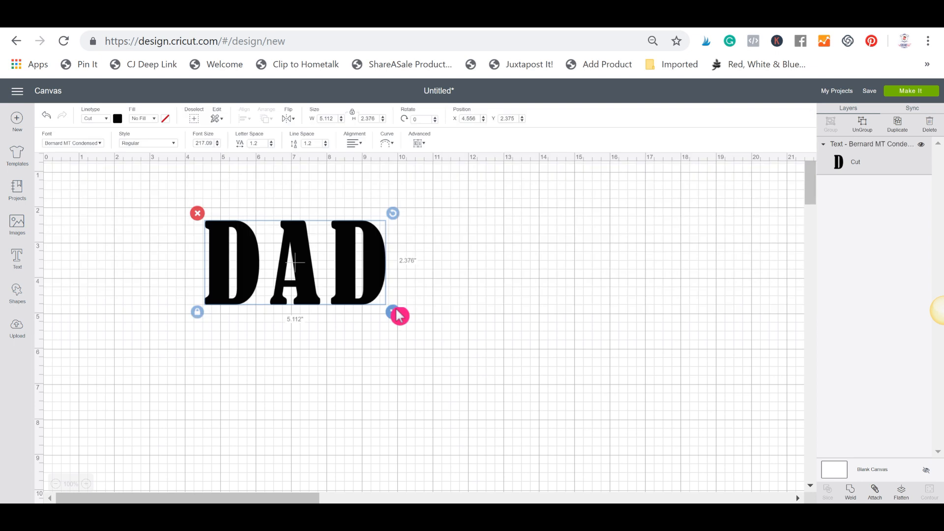
Step: Enlarge the DAD text to about 10.2 by 4.75 inches and shift it slightly upward
left_click_drag(399, 316, 516, 373)
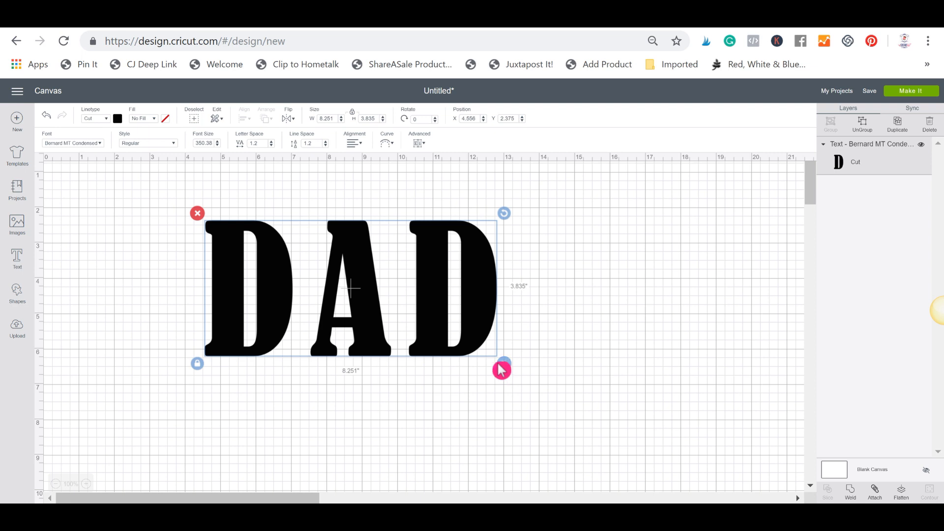
left_click_drag(501, 370, 580, 418)
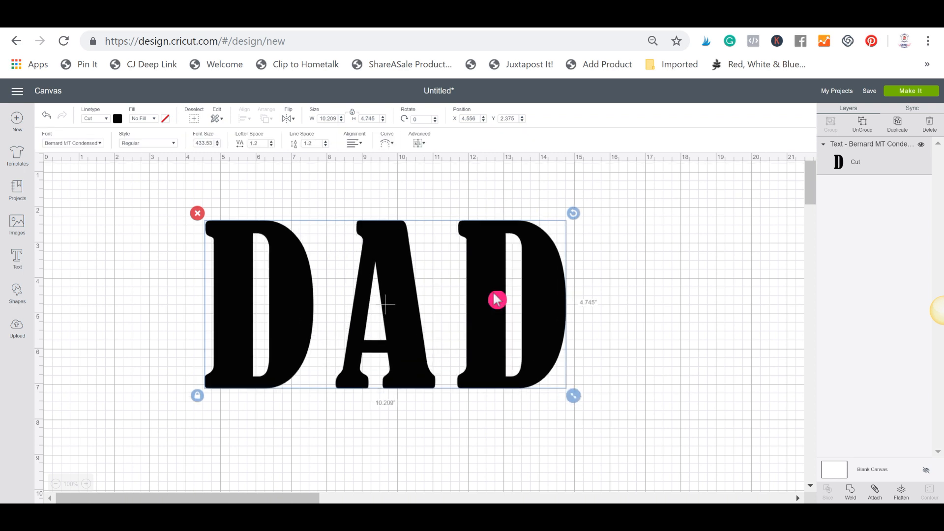
left_click_drag(511, 322, 496, 285)
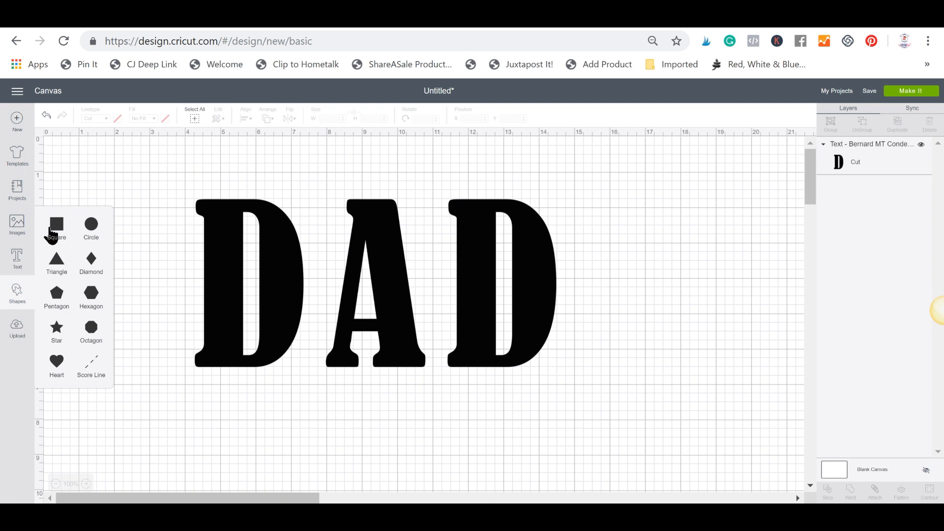
Step: Insert a square and stretch it unproportionally into a bar about 13.6 by 1.76 inches across the lower middle of the DAD letters
left_click(55, 229)
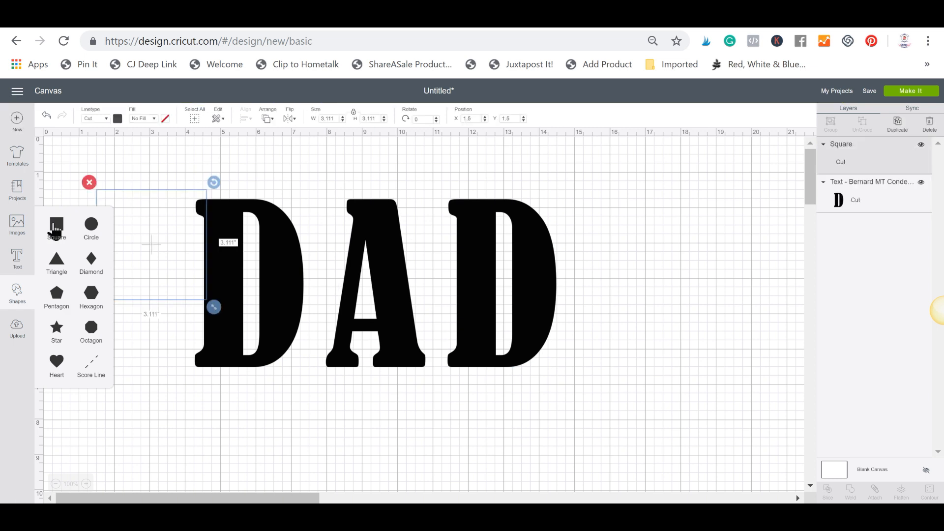
left_click_drag(154, 238, 193, 274)
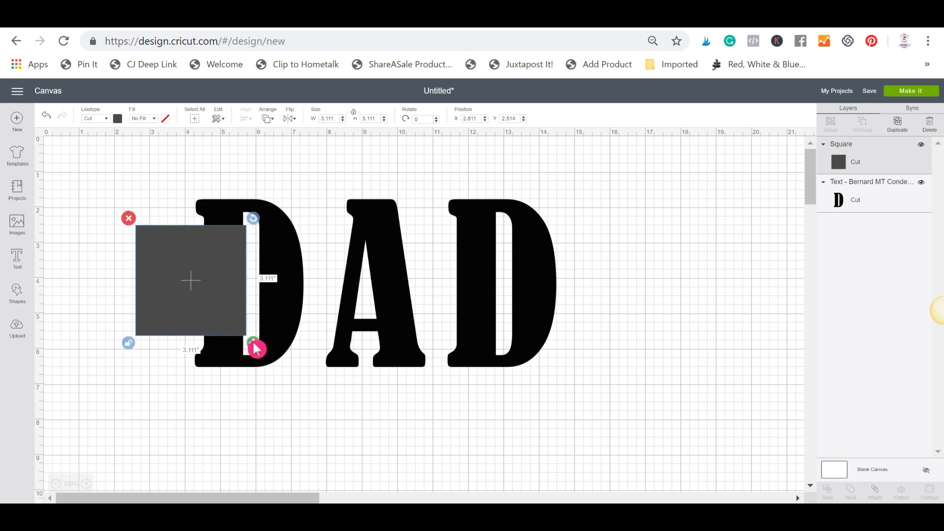
left_click_drag(253, 344, 628, 295)
left_click_drag(594, 254, 601, 305)
Step: Slice the DAD text with the horizontal bar lying across it
left_click(552, 244)
left_click(545, 232)
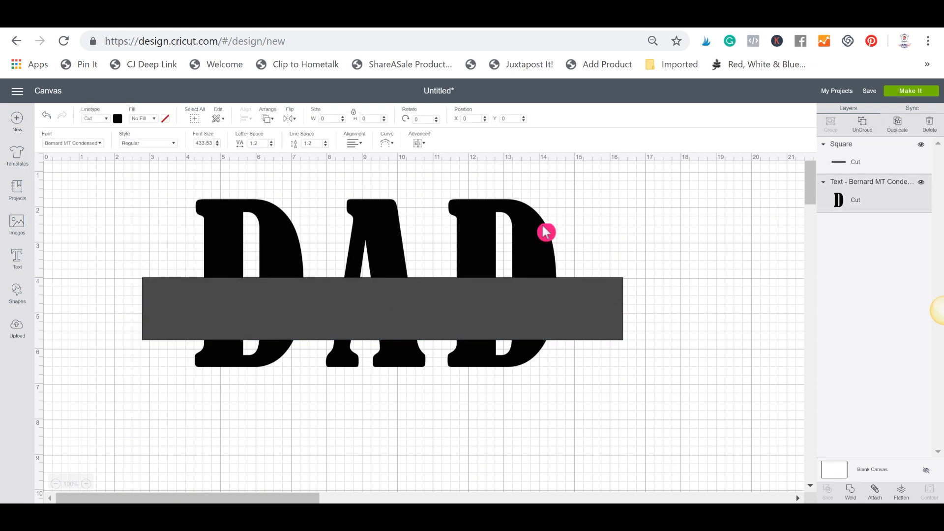
left_click(615, 317, "shift")
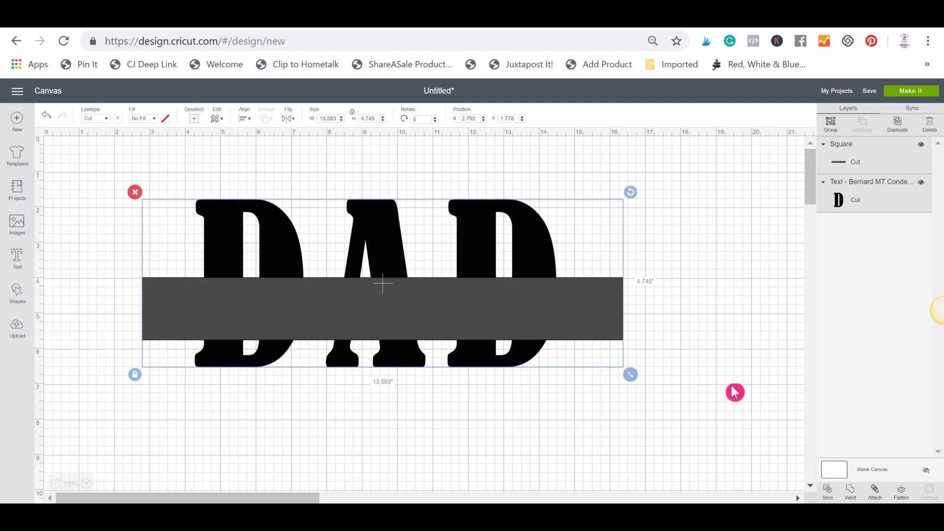
left_click(835, 488)
left_click(830, 492)
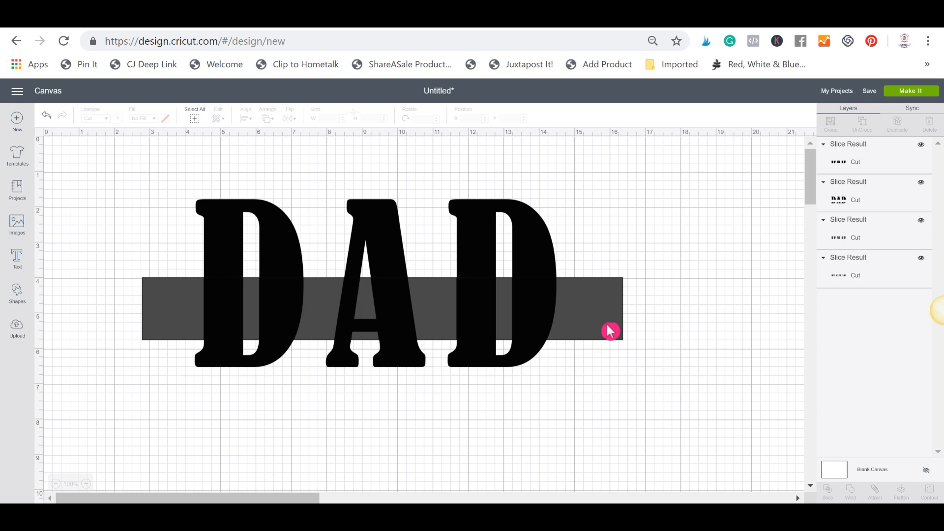
Step: Pull the grey bar remnant and the black middle band of the letters out of DAD and delete both
left_click_drag(609, 330, 695, 415)
left_click(690, 444)
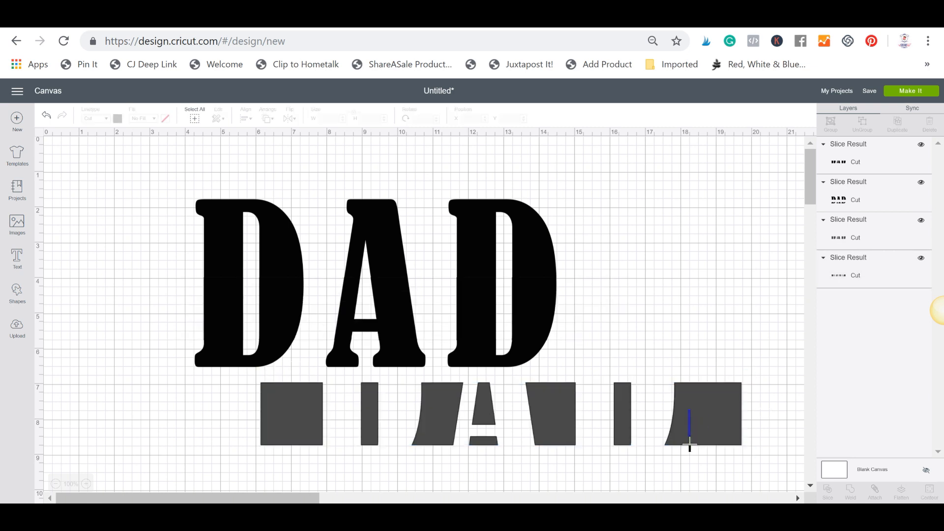
left_click(713, 413)
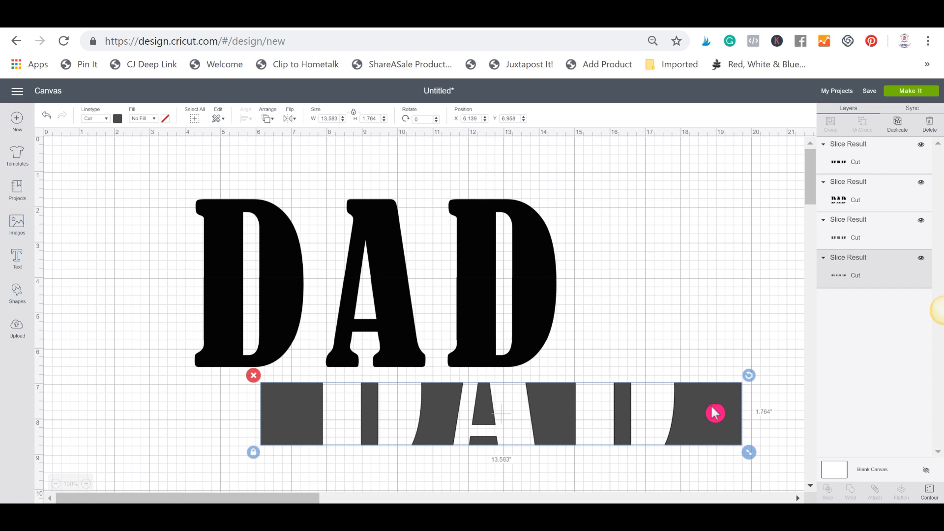
key("Delete")
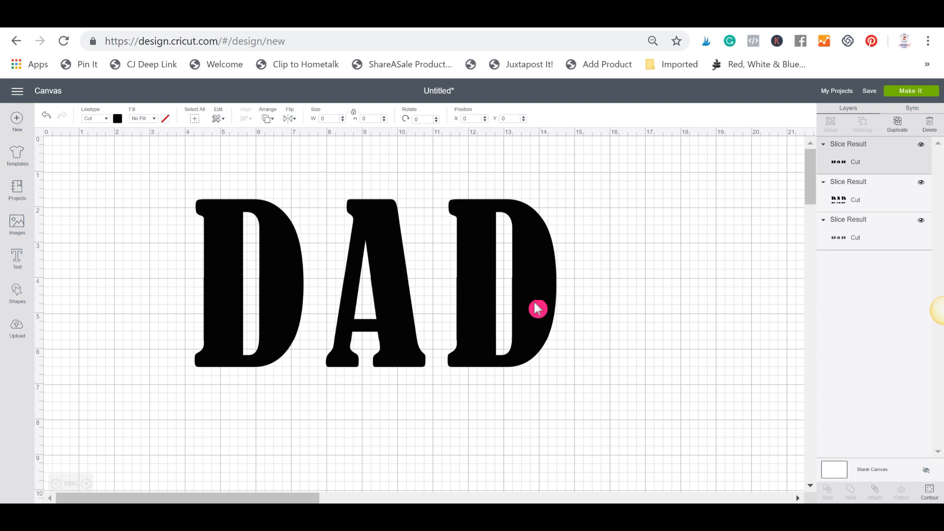
left_click_drag(537, 308, 748, 436)
key("Delete")
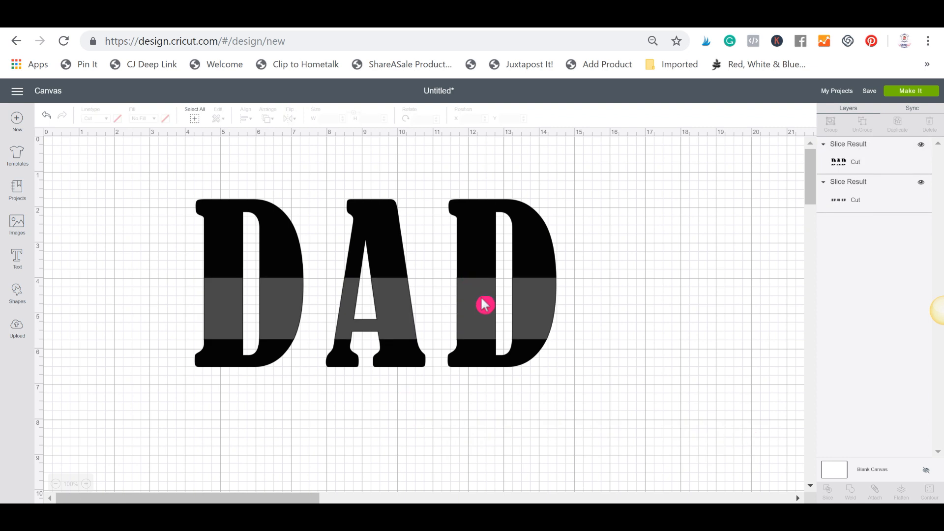
Step: Separate the split DAD letters from the remaining grey middle band and delete that band
left_click_drag(566, 367, 629, 269)
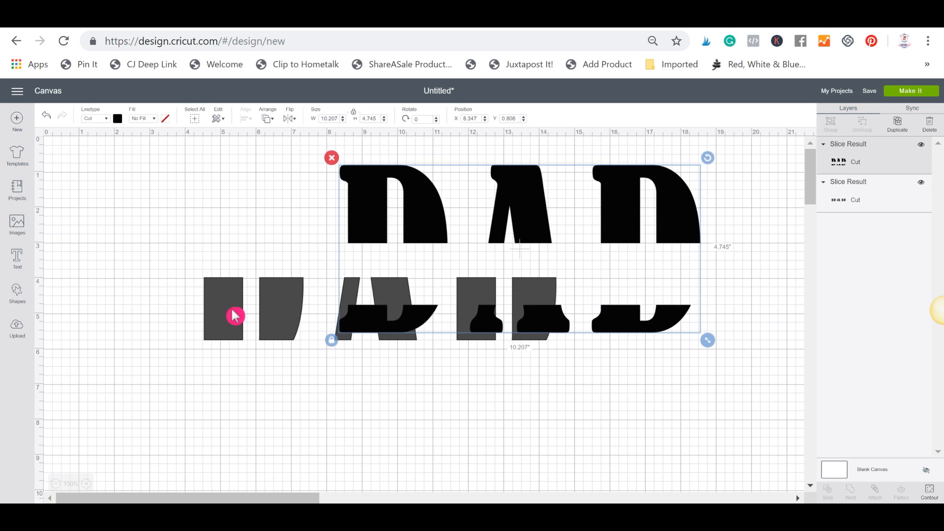
left_click_drag(235, 316, 155, 386)
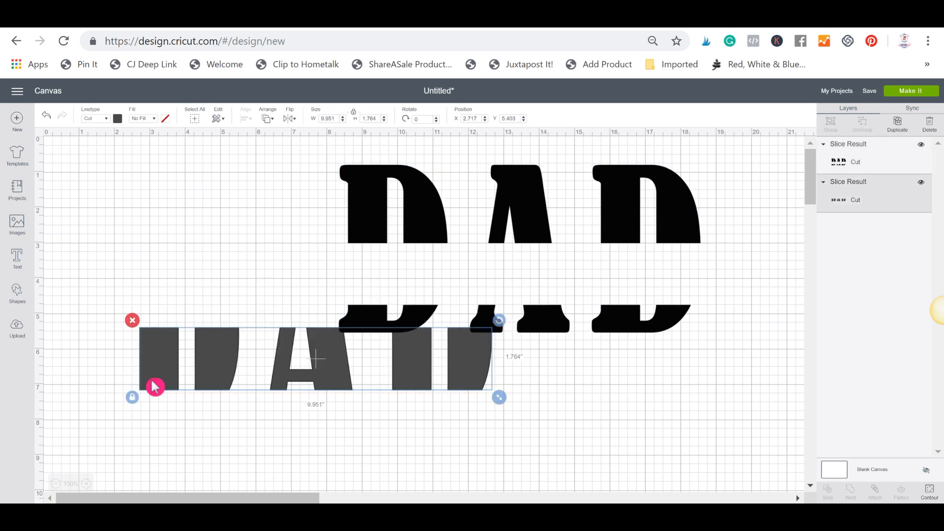
key("Delete")
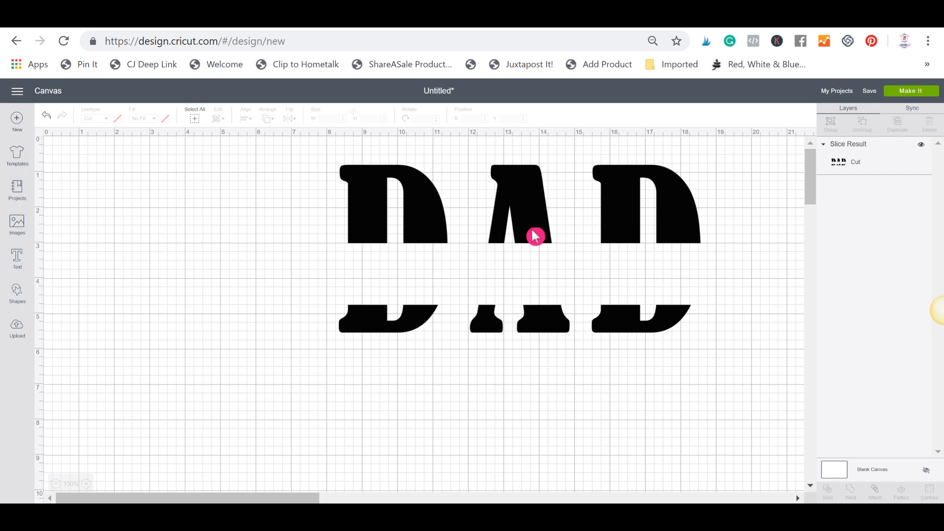
Step: Reposition the split DAD letters in the upper middle of the canvas and deselect them
left_click_drag(534, 235, 418, 296)
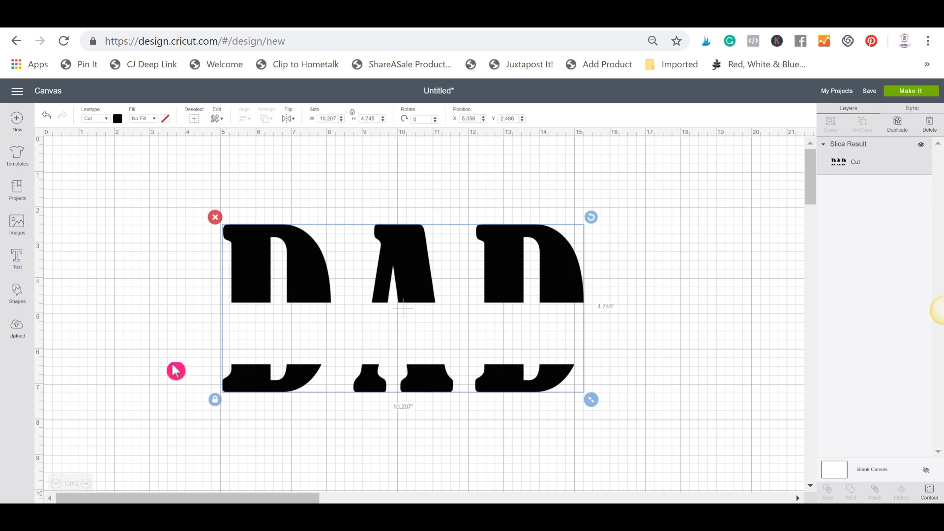
left_click(253, 168)
left_click_drag(441, 277, 496, 206)
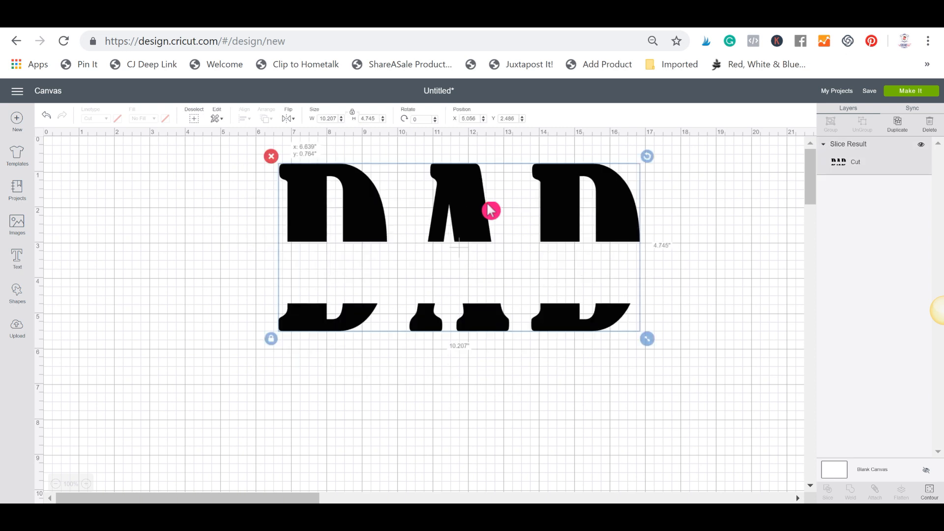
left_click(441, 419)
Step: Insert a square and stretch it unproportionally into a bar about 12.33 by 1.83 inches fitting the gap in the DAD letters
left_click(17, 292)
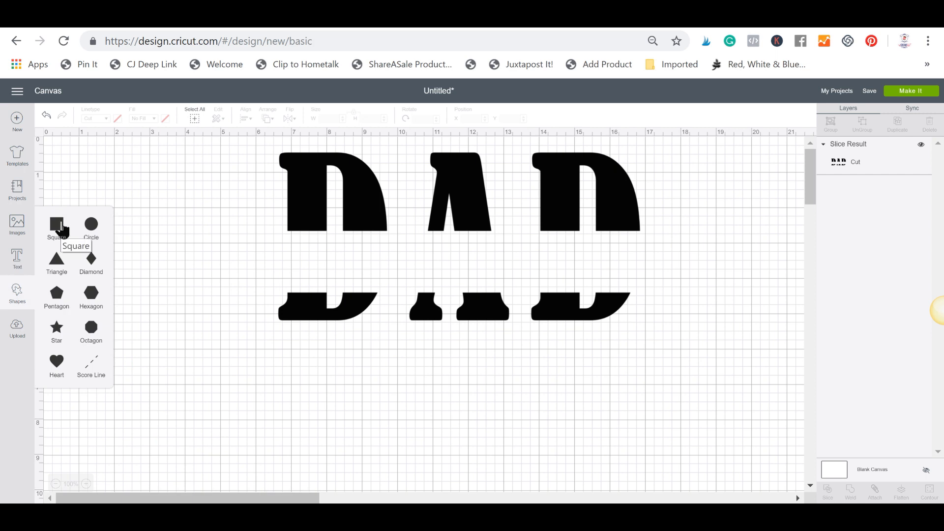
left_click(62, 229)
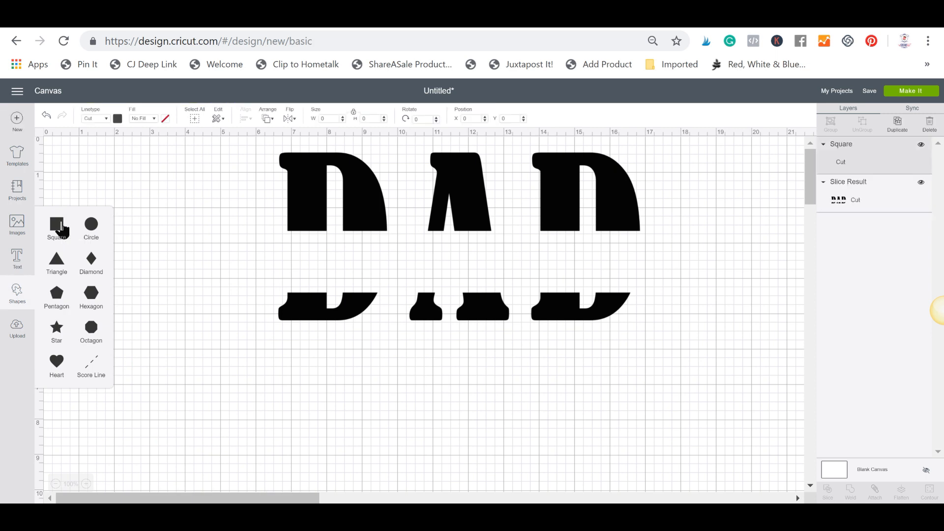
left_click_drag(195, 302, 231, 418)
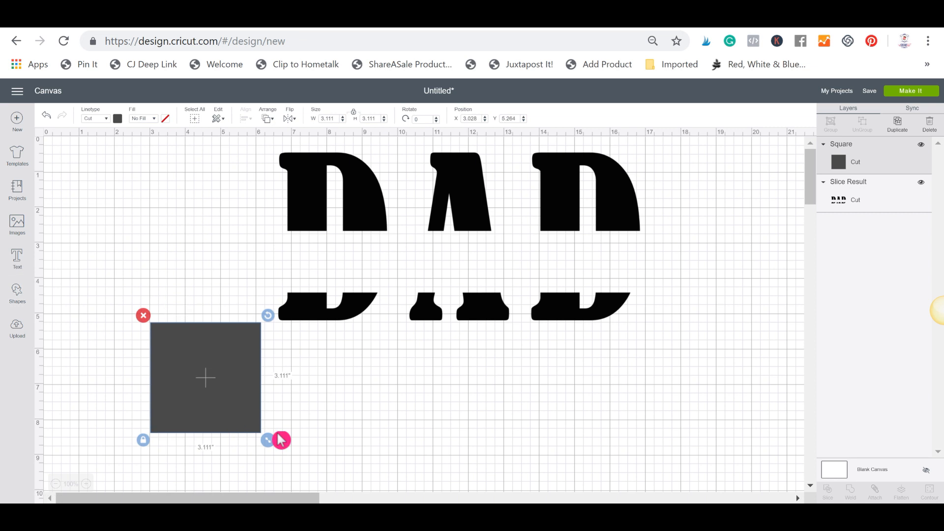
left_click_drag(274, 444, 277, 447)
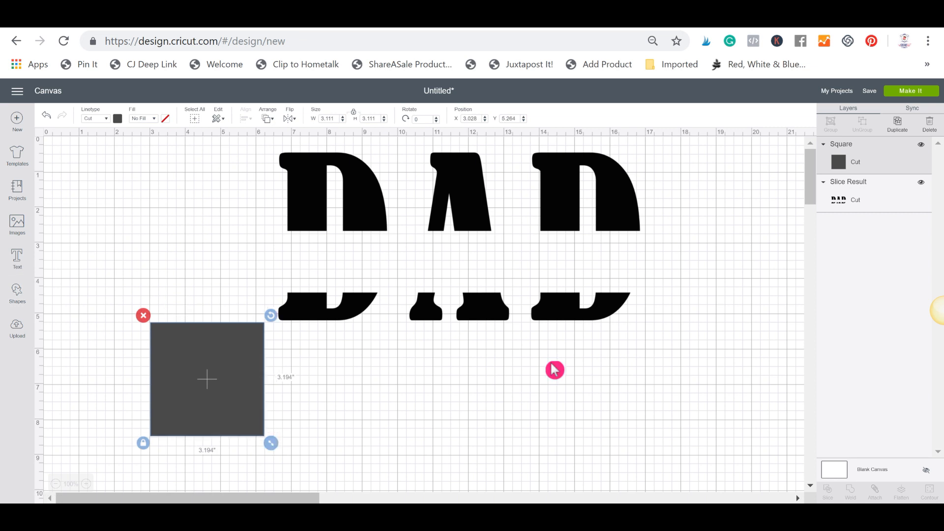
left_click_drag(554, 369, 250, 270)
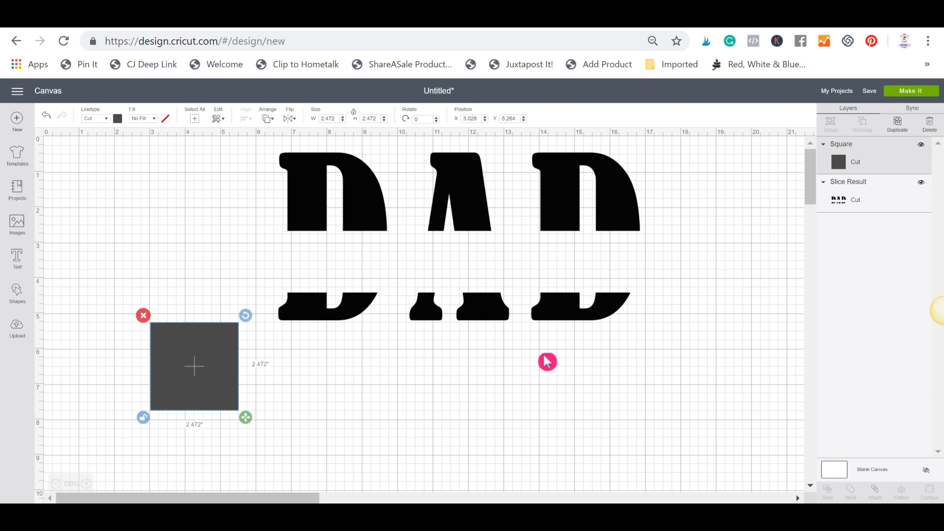
left_click_drag(256, 419, 549, 398)
left_click_drag(477, 370, 589, 277)
left_click_drag(659, 302, 713, 305)
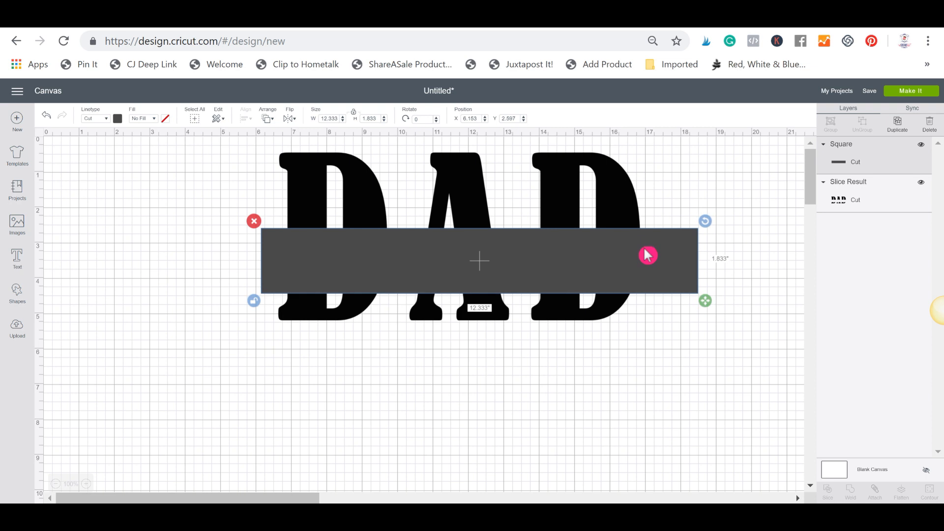
Step: Move the bar below the split letters and duplicate it, placing the copy almost exactly over the original
left_click_drag(644, 253, 597, 395)
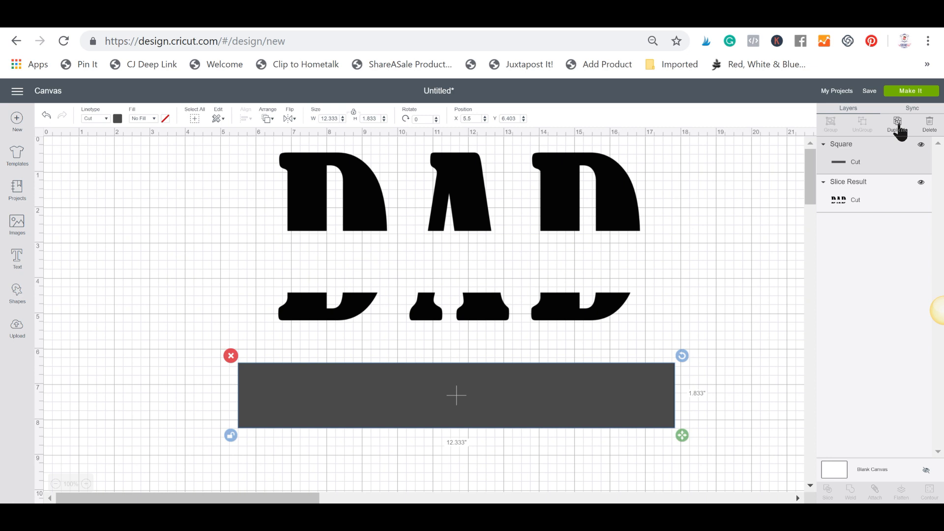
left_click(898, 129)
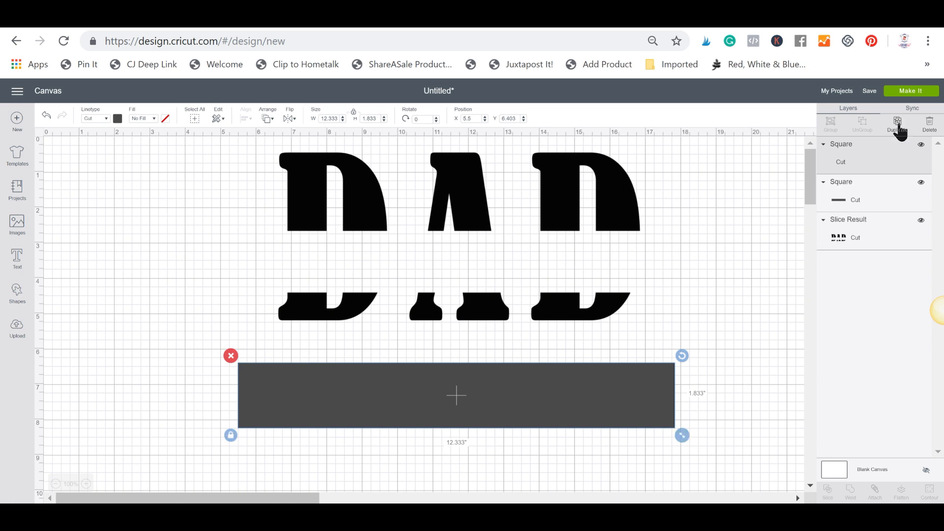
scroll(509, 349, "down", 2)
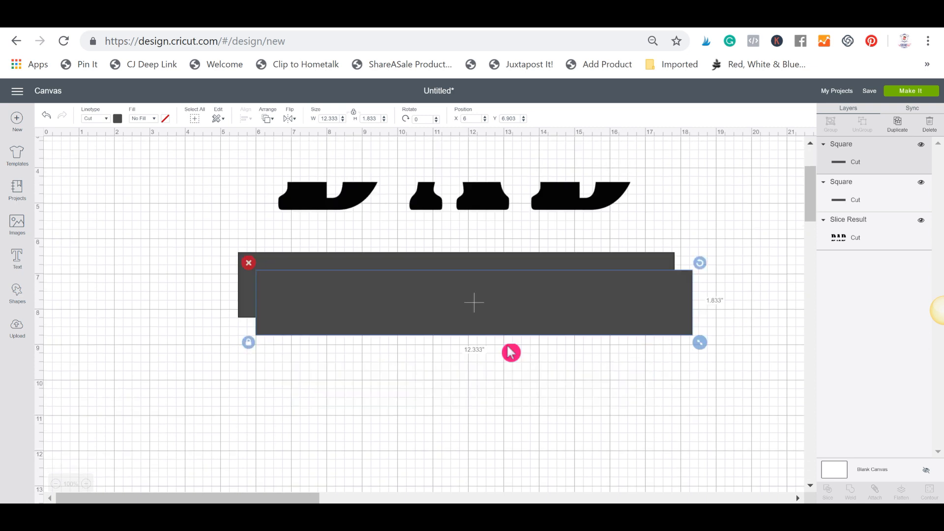
left_click_drag(498, 324, 484, 311)
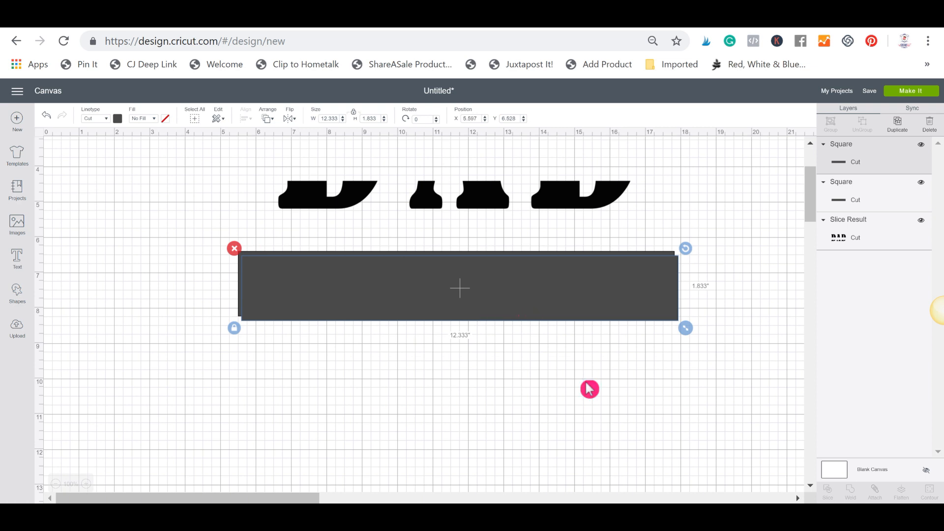
Step: Resize the duplicate bar unproportionally to about 12.1 by 1.58 inches, leaving an even border of the larger bar around it
scroll(589, 388, "up", 2)
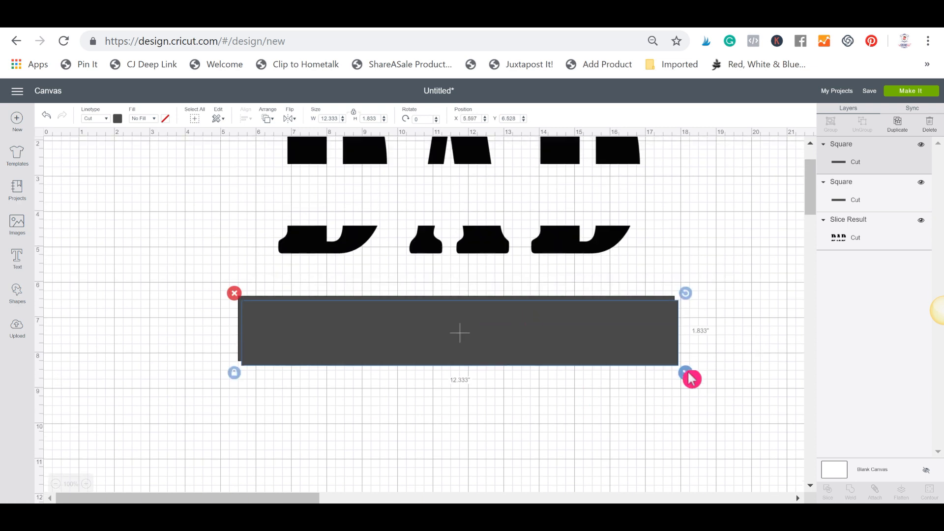
mouse_move(692, 378)
left_mouse_down()
mouse_move(681, 379)
mouse_move(683, 364)
left_mouse_up()
left_click(234, 371)
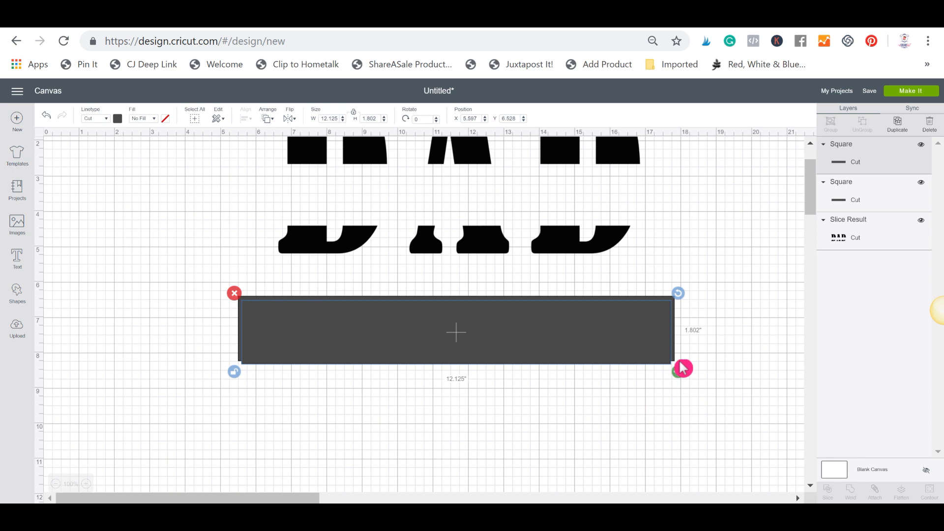
left_click_drag(680, 368, 681, 369)
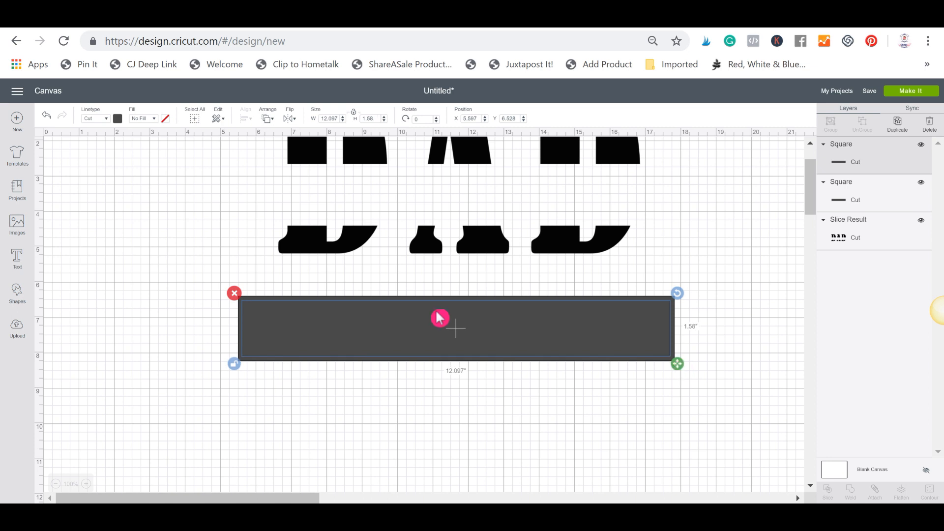
left_click(118, 119)
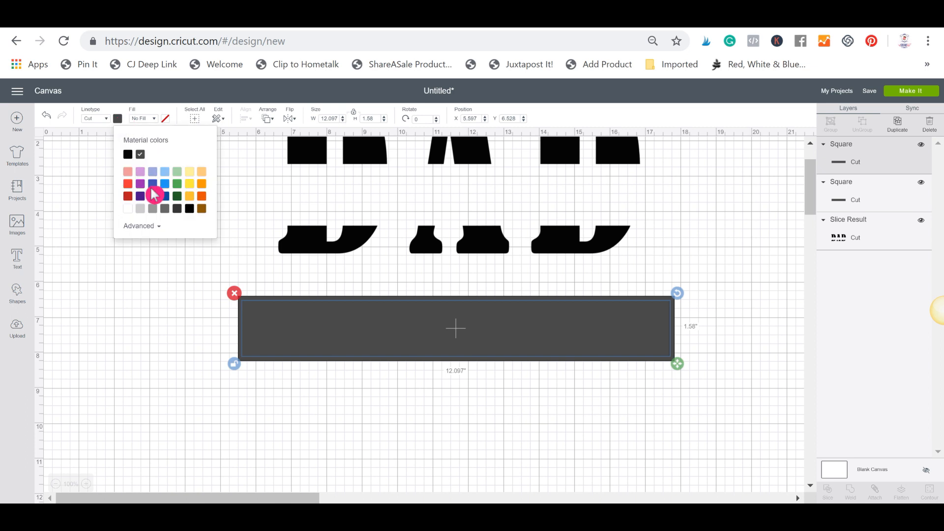
left_click(820, 206)
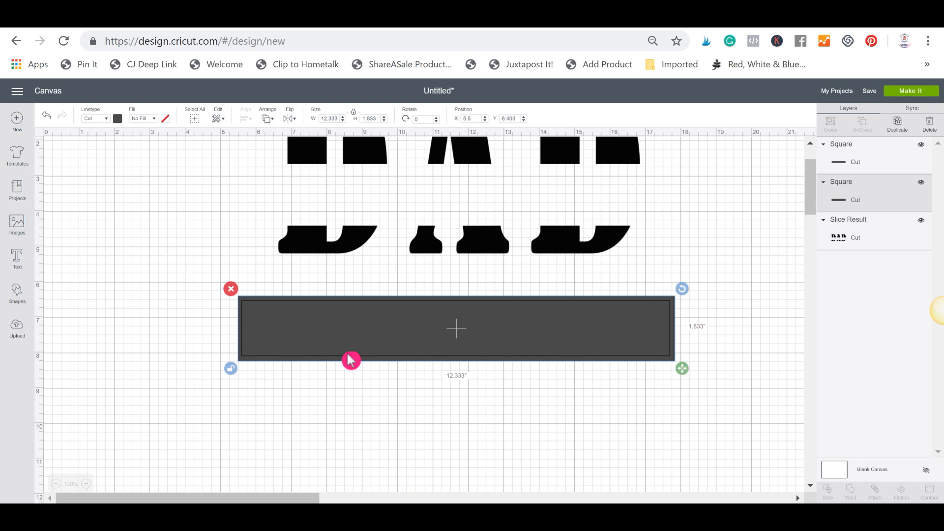
left_click(369, 458)
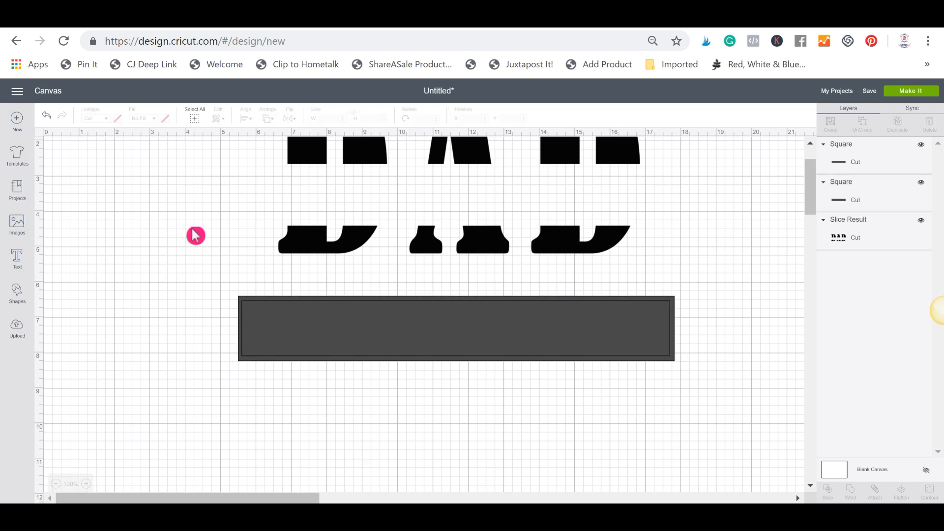
Step: Select both overlapping bars and slice the smaller one out of the larger one
left_click(869, 196)
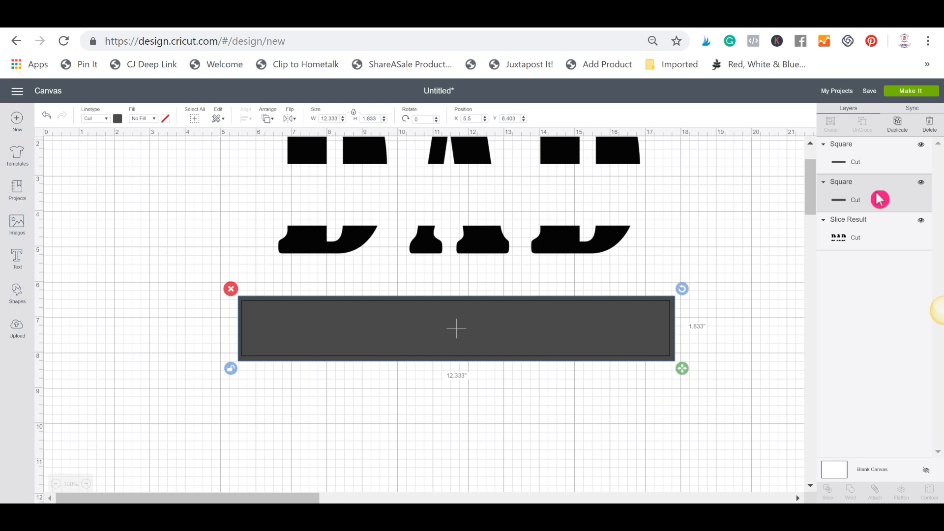
left_click(880, 160, "shift")
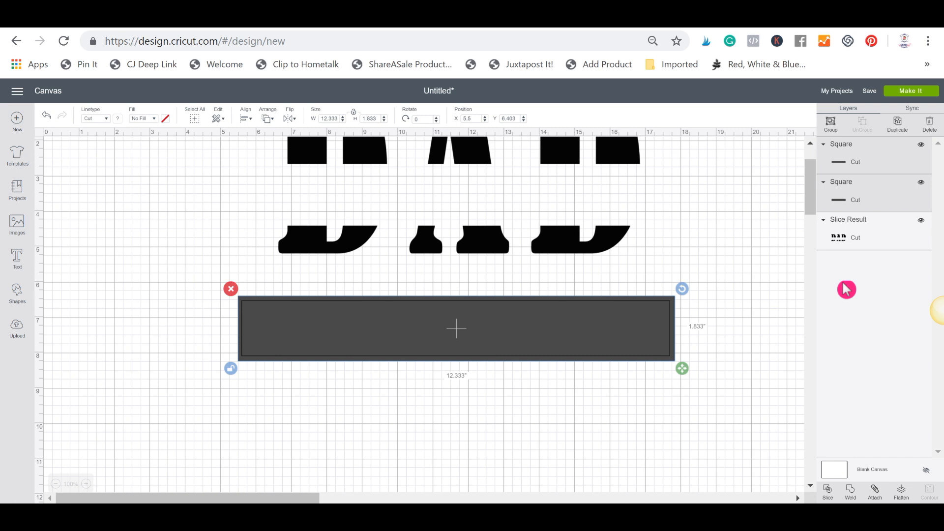
left_click(830, 496)
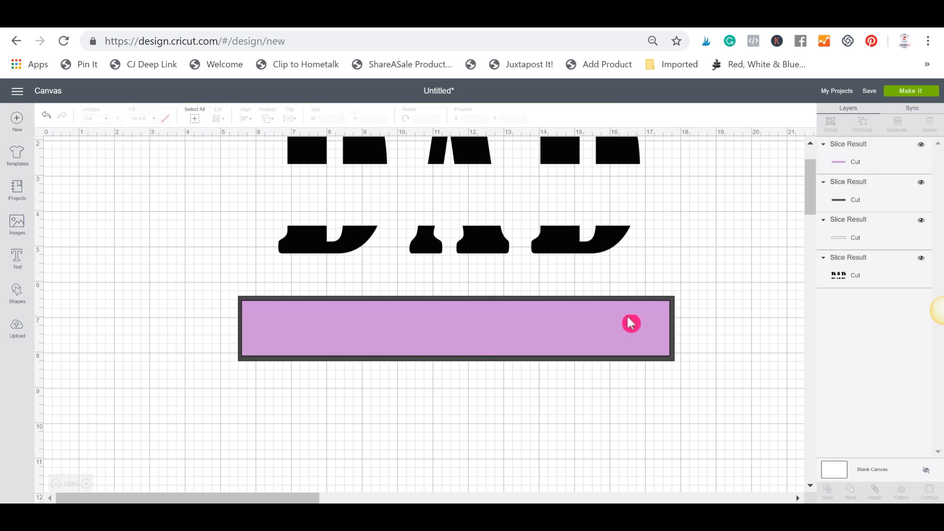
Step: Move the sliced hollow frame up over the gap in the DAD letters
left_click_drag(588, 360, 596, 201)
scroll(597, 202, "up", 3)
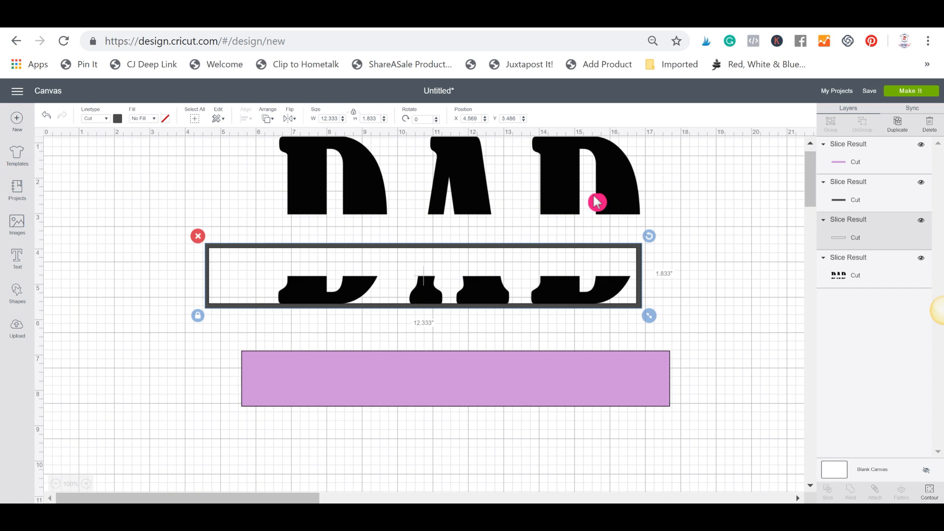
left_click_drag(593, 259, 629, 230)
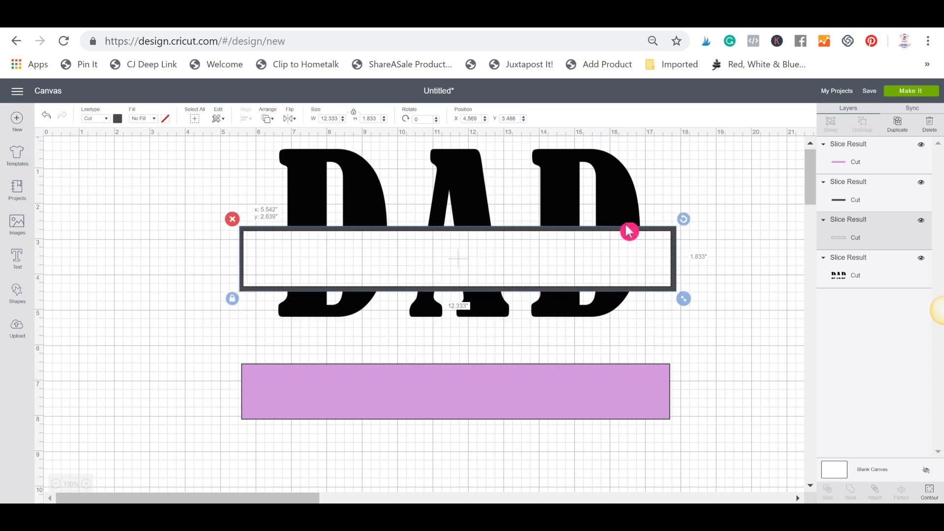
Step: Delete the purple and grey inner bars left over from the slice
left_click(593, 406)
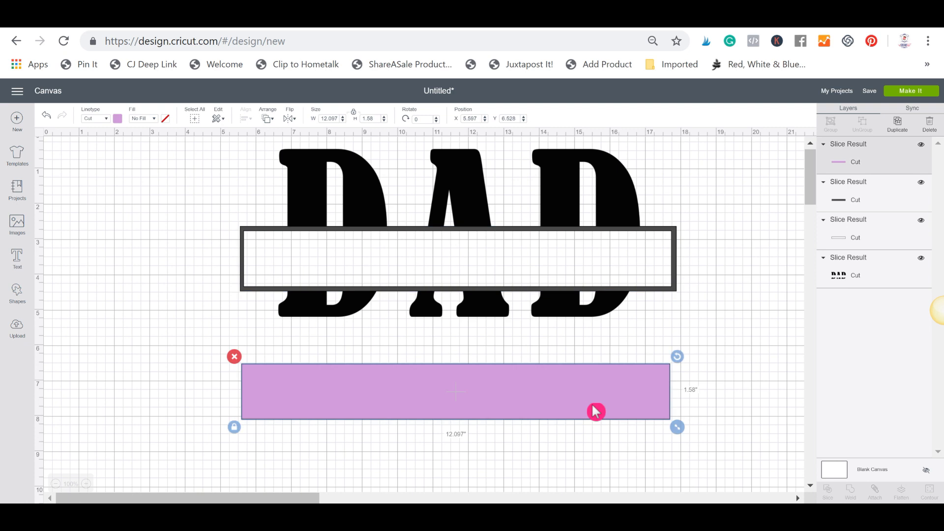
key("Delete")
left_click(594, 410)
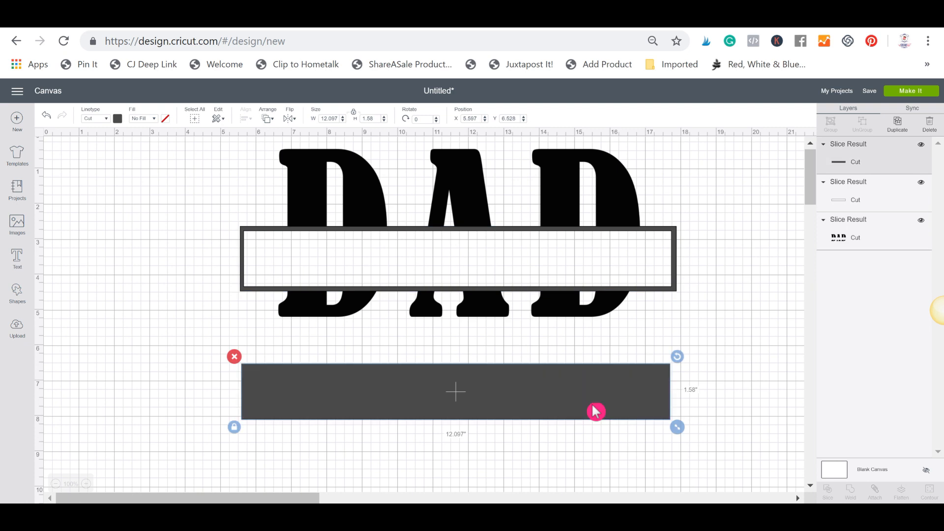
key("Delete")
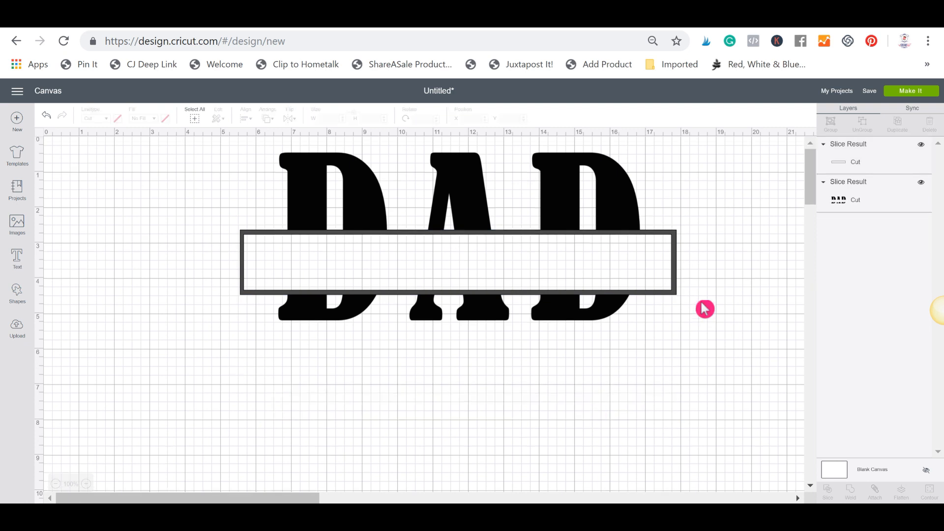
Step: Nudge the frame into its place over the letters' gap and duplicate frame and letters together, placing the copy lower on the canvas
left_click(680, 283)
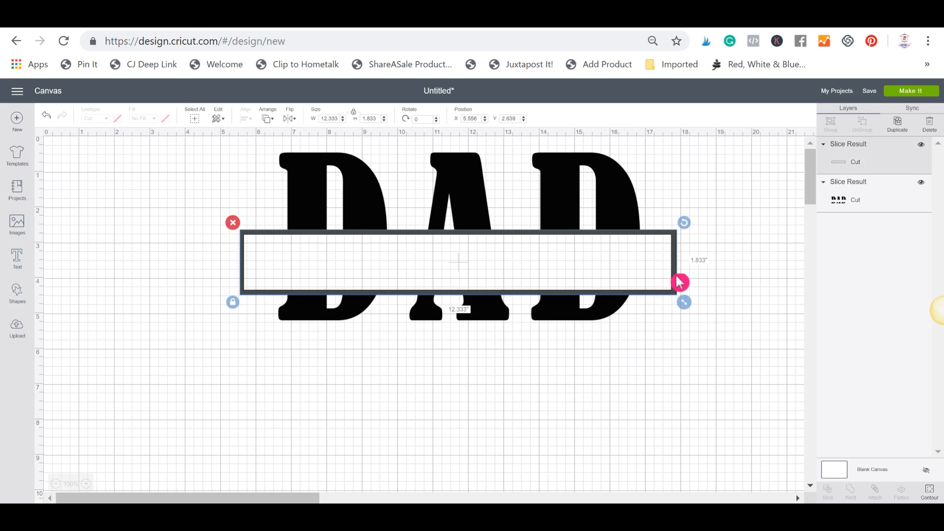
left_click_drag(679, 283, 681, 279)
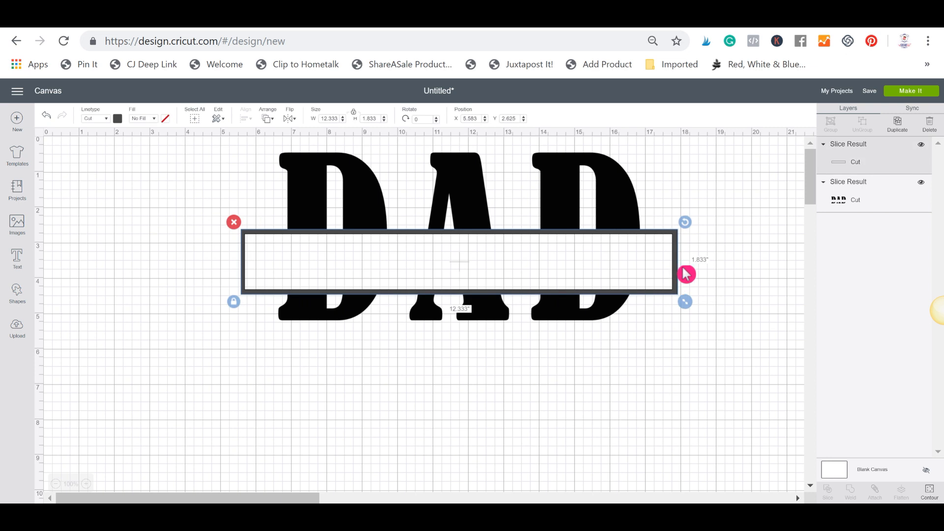
left_click(864, 198, "shift")
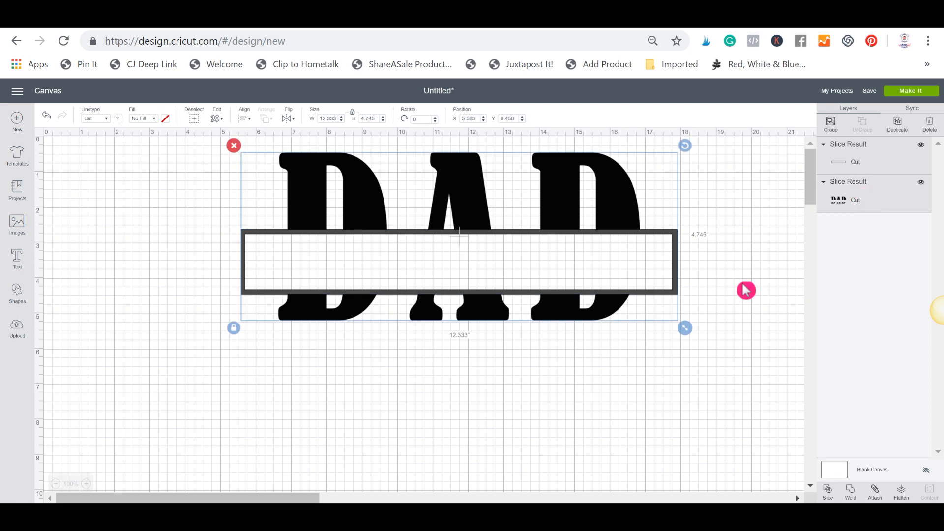
left_click(897, 128)
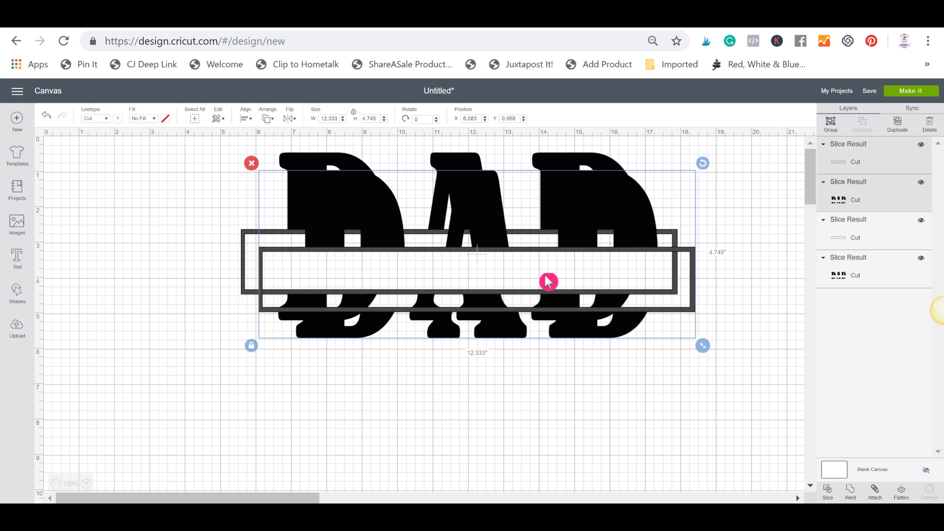
left_click_drag(512, 314, 479, 486)
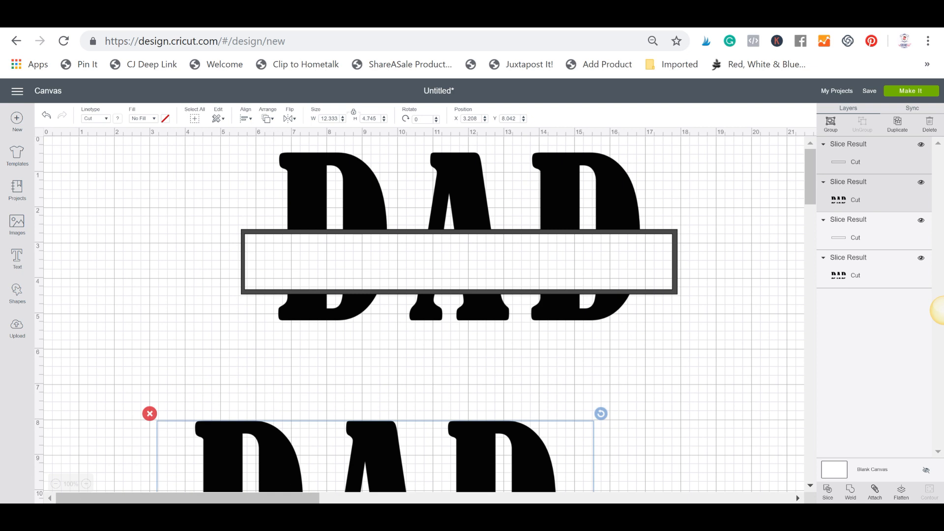
Step: Weld the upper DAD letters and frame into one shape and shift it slightly to about X 5.93, Y 0.64 inches
left_click(640, 339)
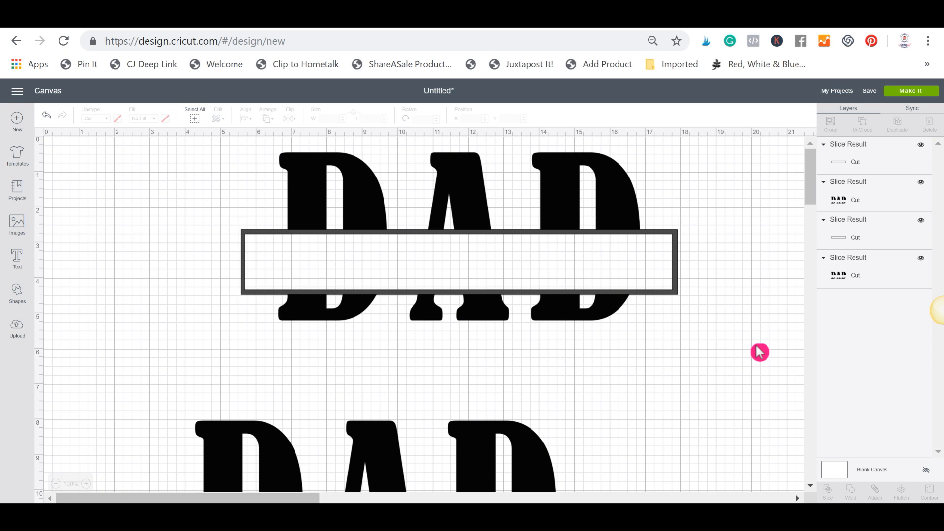
left_click_drag(760, 352, 231, 143)
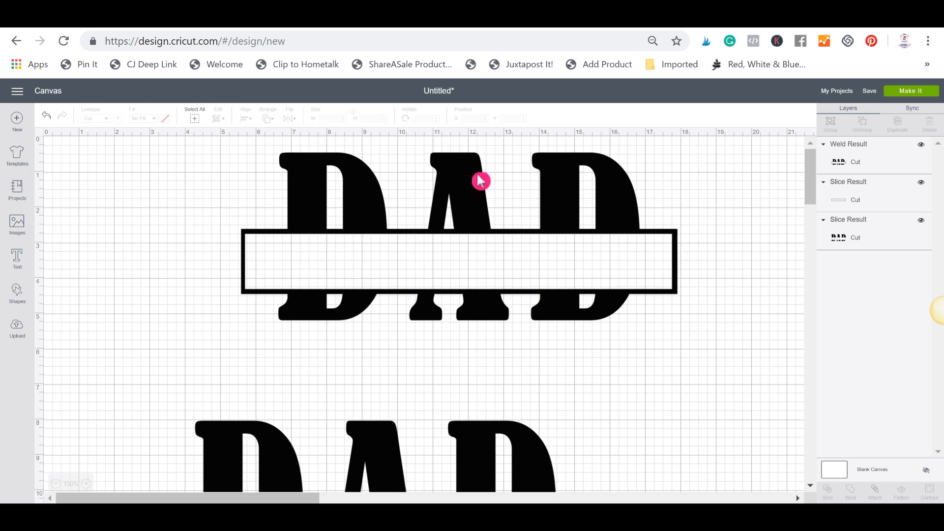
mouse_move(634, 237)
left_mouse_down()
mouse_move(632, 194)
mouse_move(626, 249)
mouse_move(636, 242)
left_mouse_up()
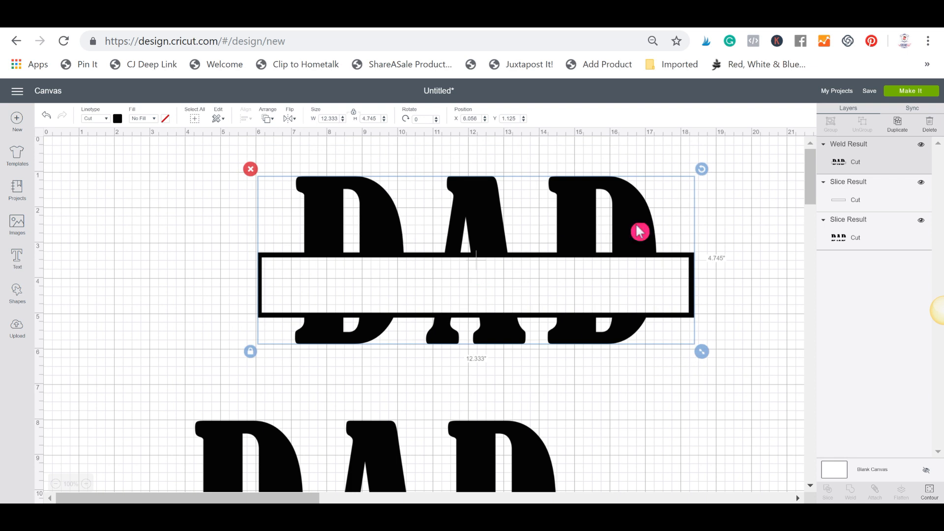
left_click_drag(639, 229, 635, 212)
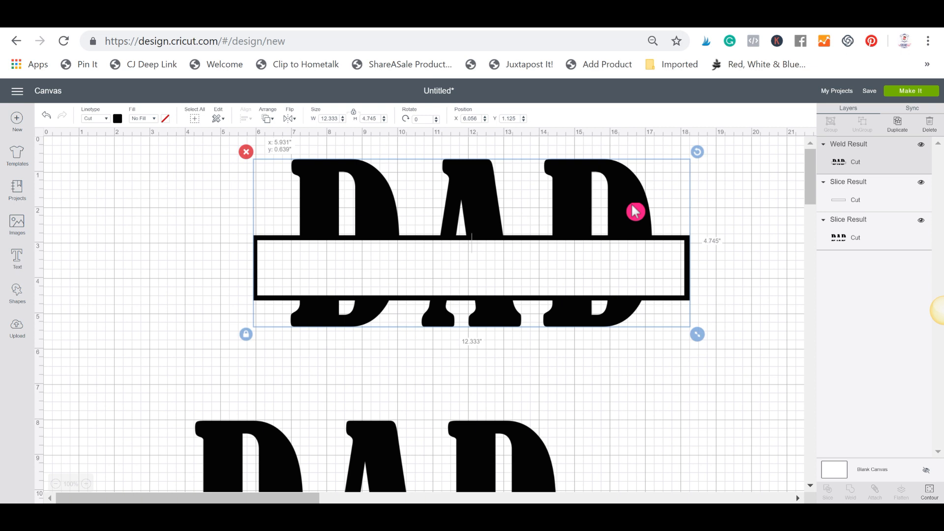
left_click(273, 315)
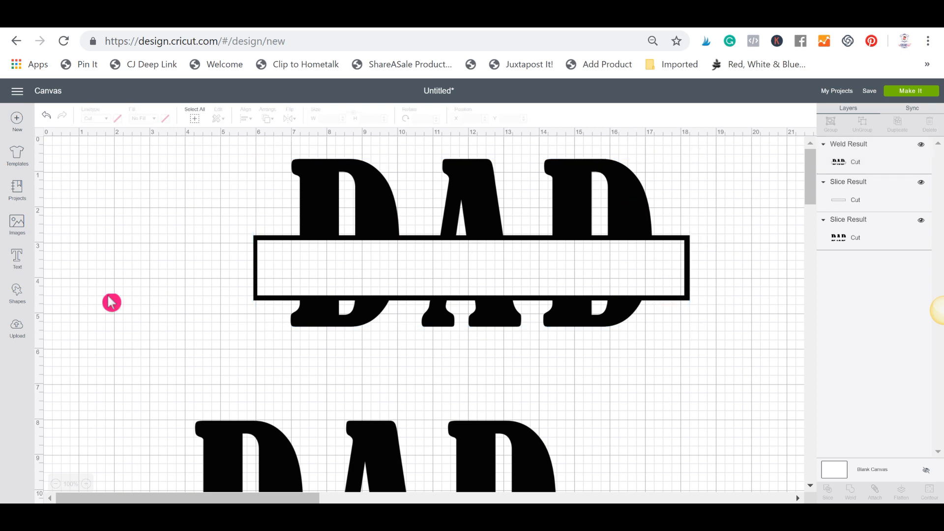
Step: Add the text "you're the best" in Bernard MT Condensed and position it inside the frame of the welded DAD design
left_click(17, 264)
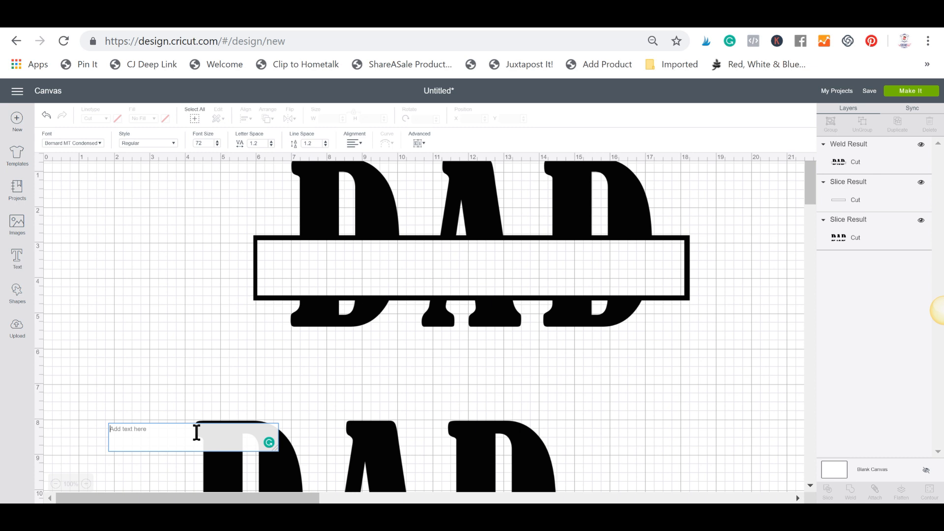
type("you")
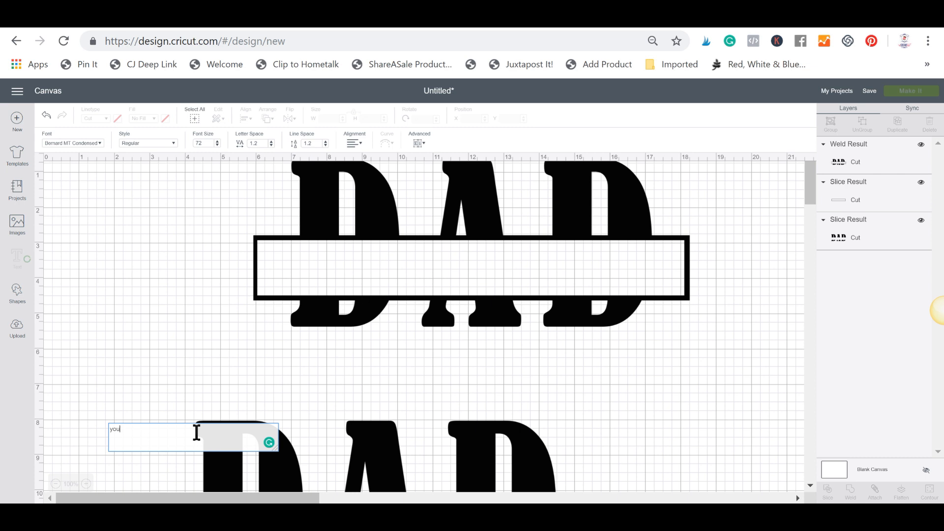
type("'re the best")
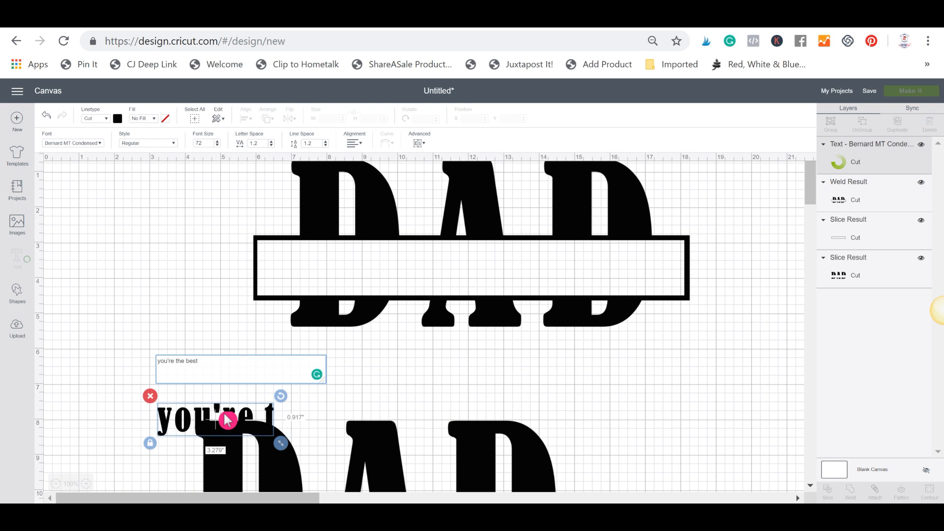
left_click_drag(216, 416, 422, 285)
left_click(130, 364)
left_click_drag(301, 419, 508, 268)
left_click(706, 423)
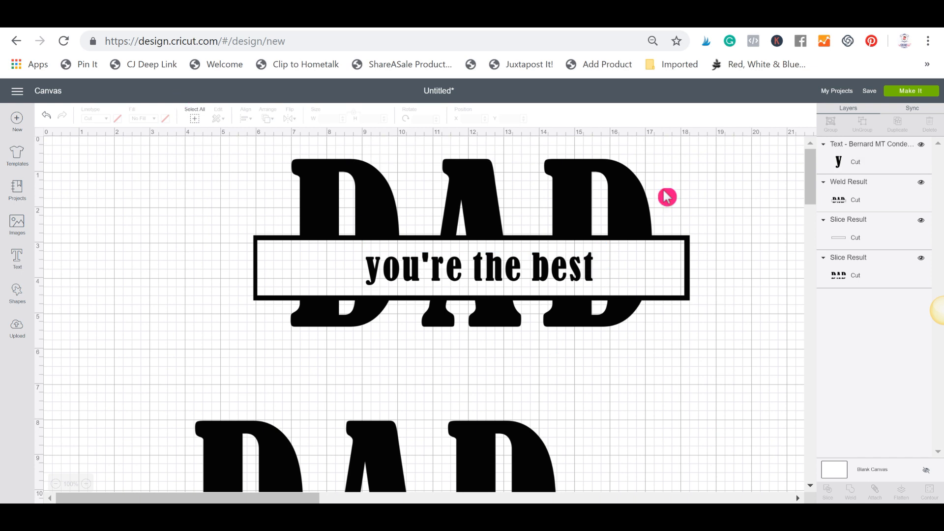
Step: Select the "you're the best" text with the welded DAD design and attach them
left_click(552, 275)
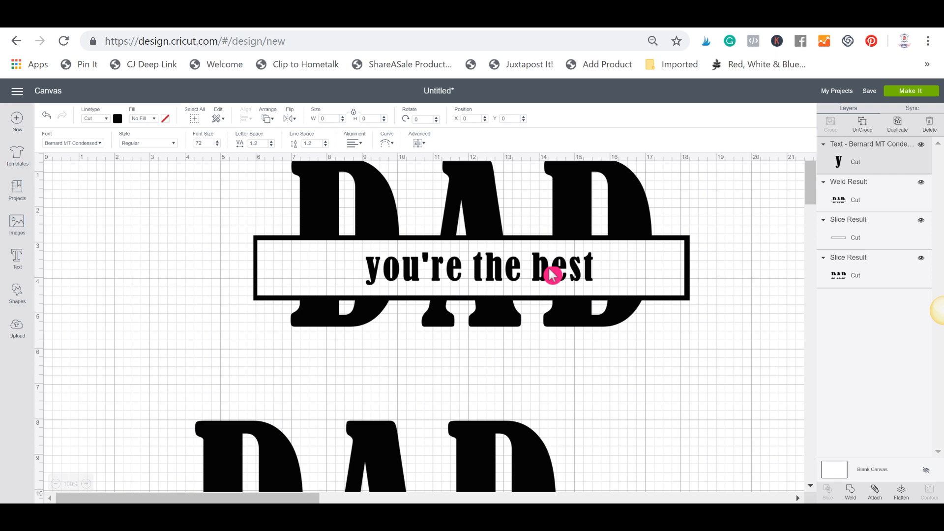
left_click(728, 380)
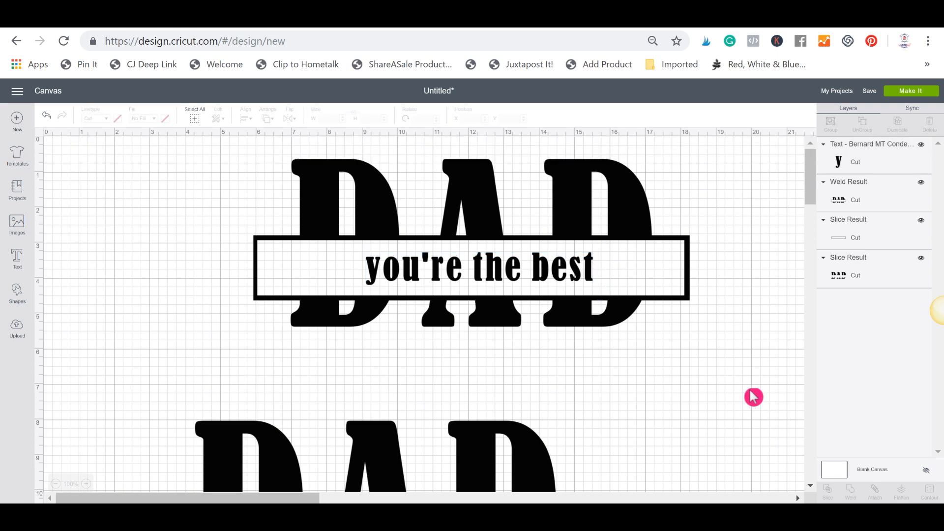
left_click_drag(746, 392, 216, 158)
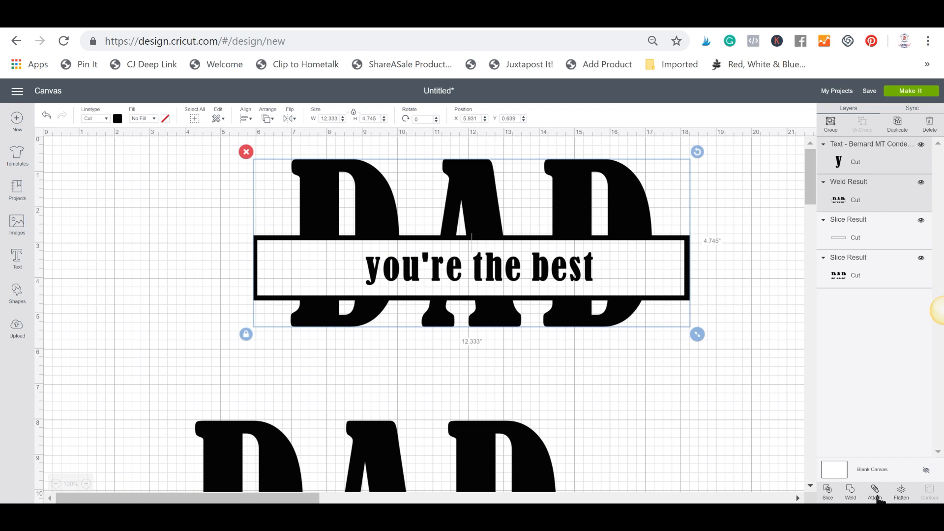
left_click(875, 492)
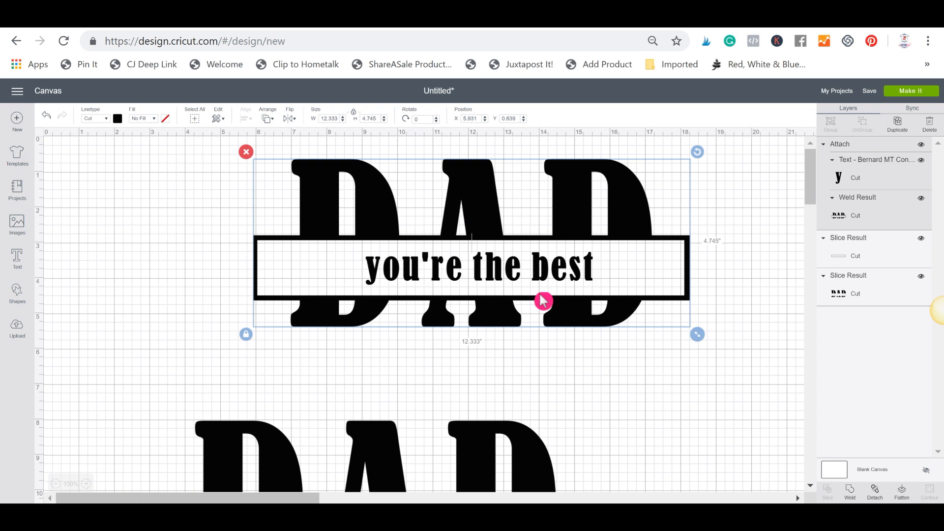
Step: Open the design's mat preview and move the separate DAD letters down to about the 16-inch line on the first mat
left_click(742, 228)
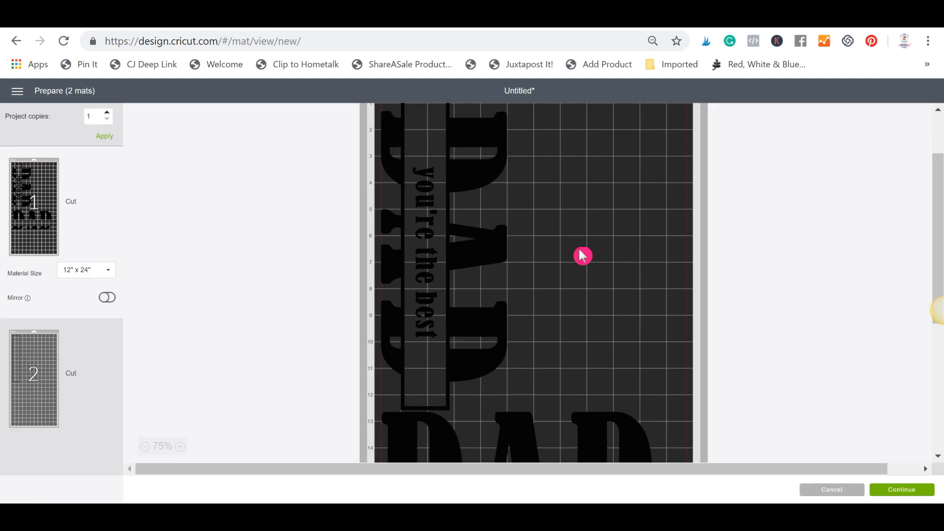
scroll(554, 416, "down", 1)
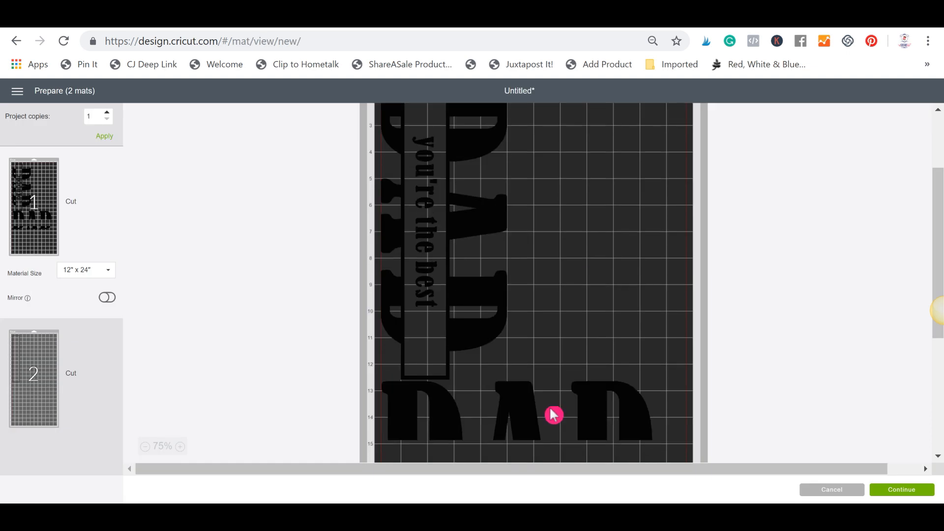
scroll(554, 415, "down", 2)
left_click_drag(516, 358, 519, 448)
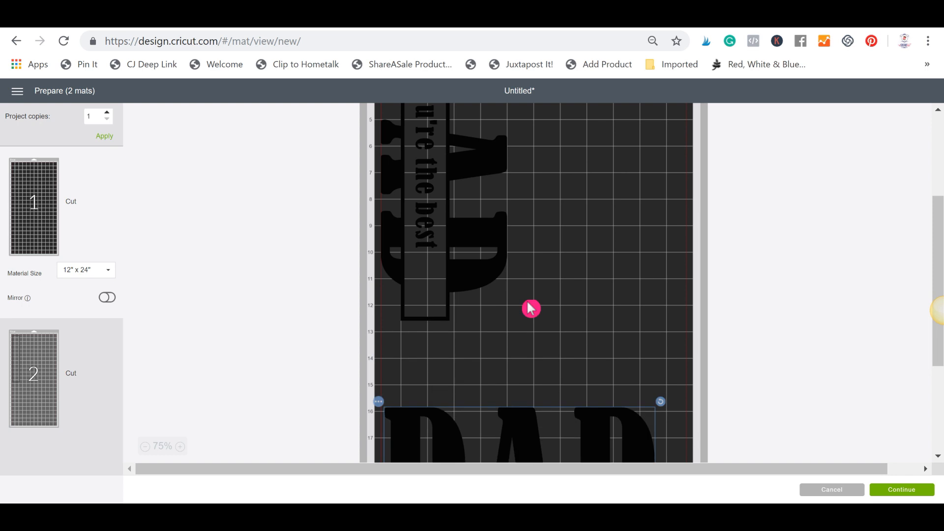
Step: Check the layout of the attached DAD design on the first mat, and return to the canvas without cutting
scroll(531, 308, "up", 3)
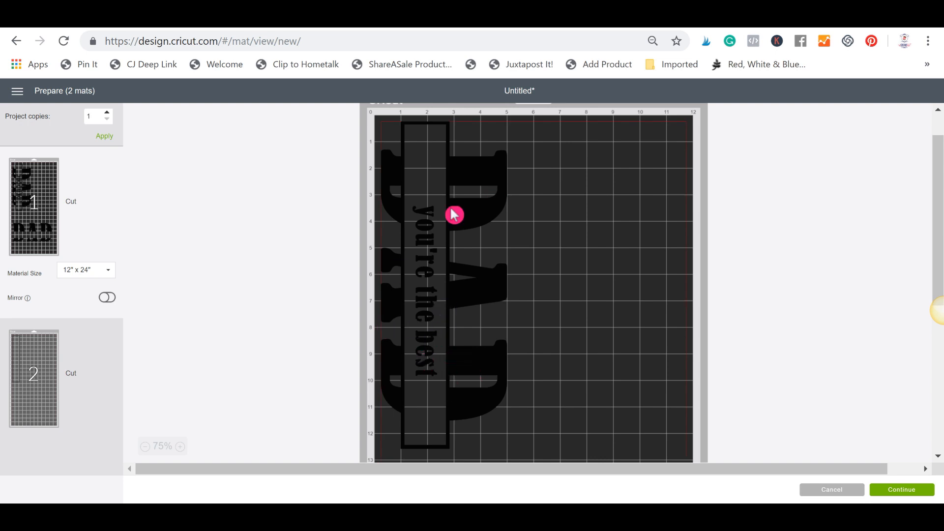
scroll(495, 305, "up", 1)
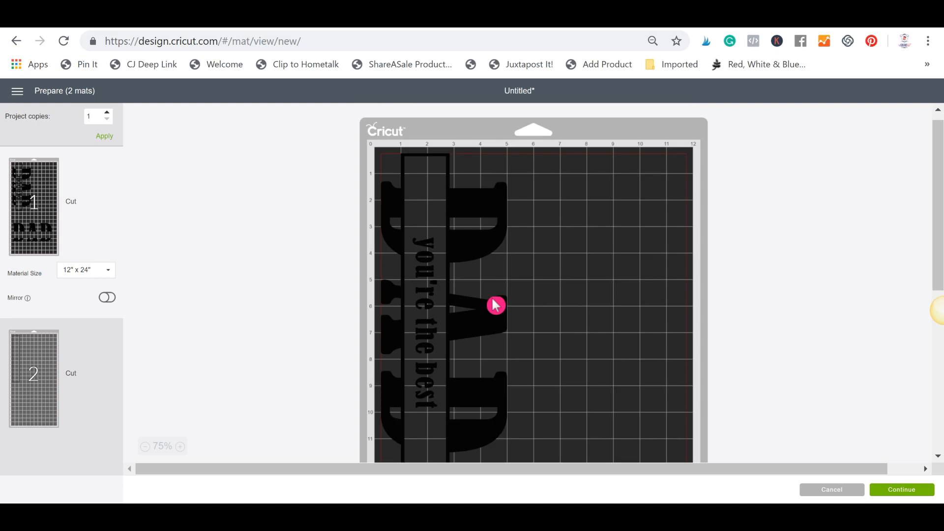
scroll(495, 305, "down", 1)
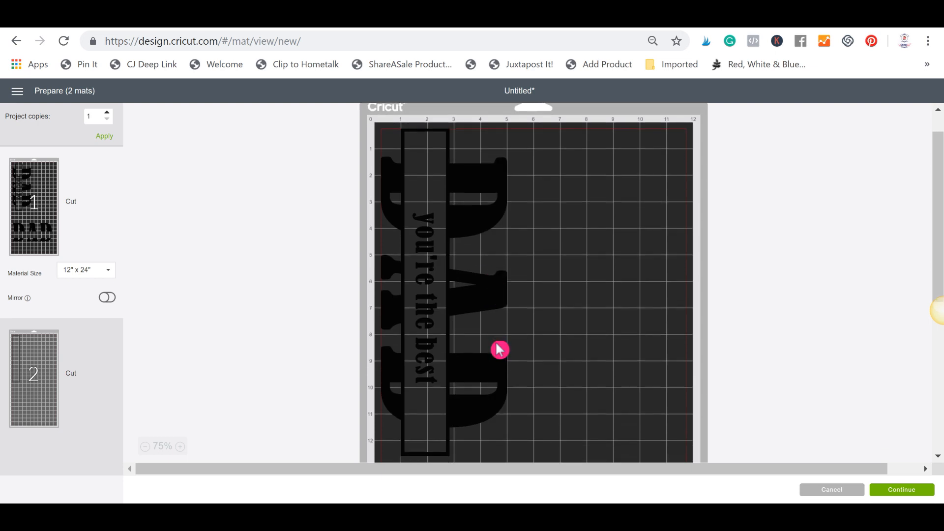
scroll(499, 349, "down", 3)
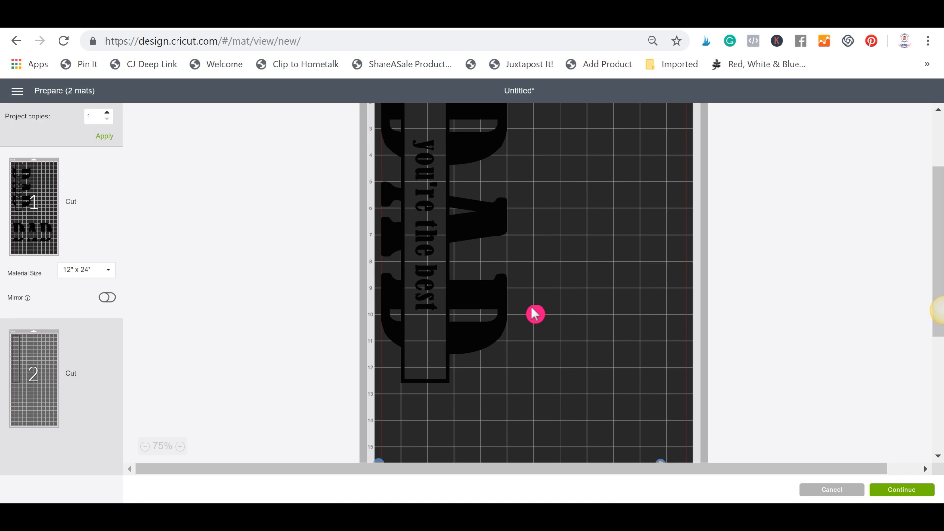
left_click(812, 491)
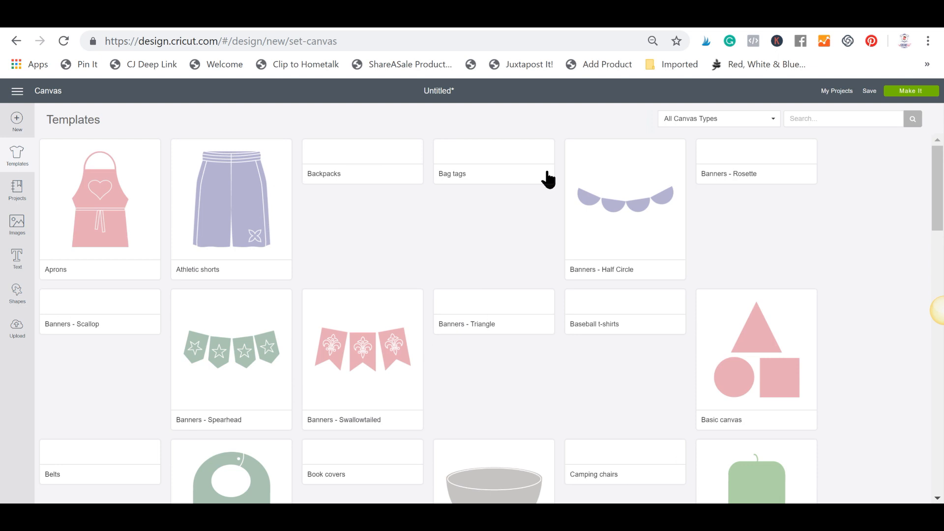
Step: Apply the Classic t-shirts template to the canvas and view the whole shirt at 25%
scroll(732, 366, "down", 5)
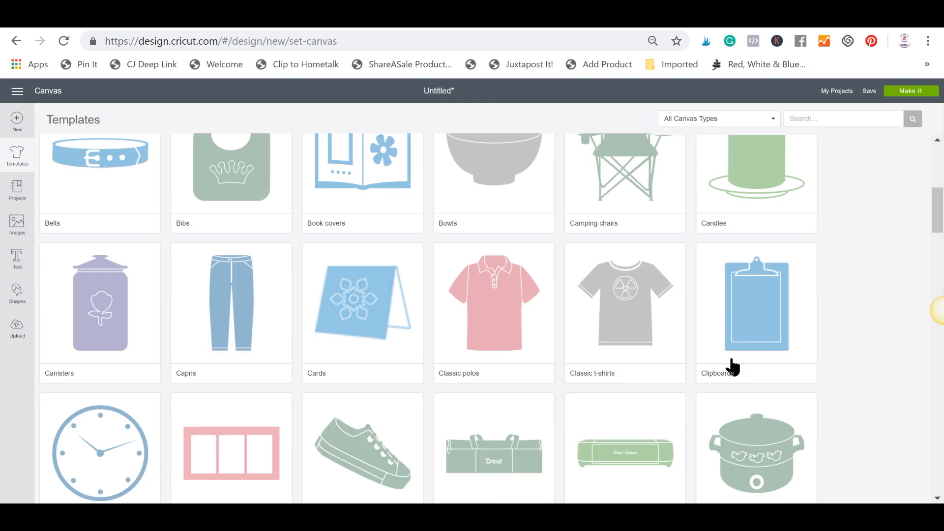
scroll(628, 206, "down", 2)
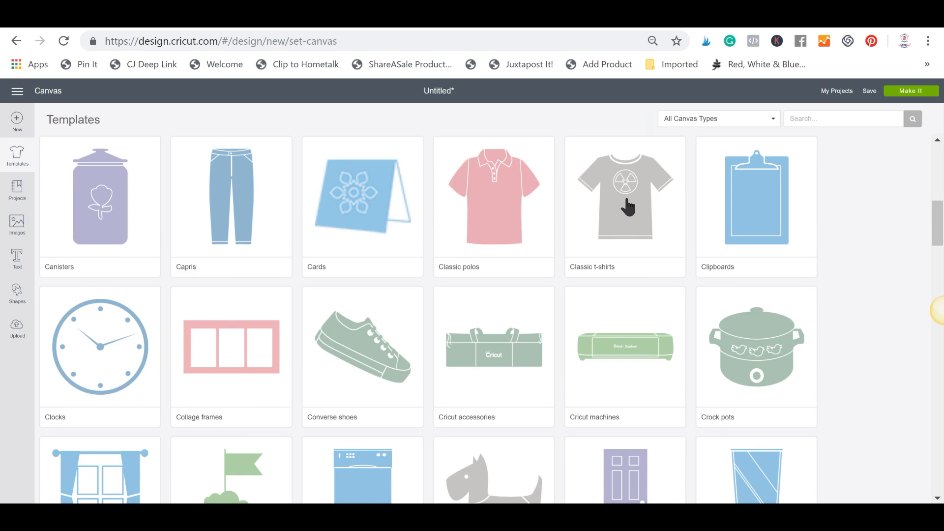
left_click(627, 207)
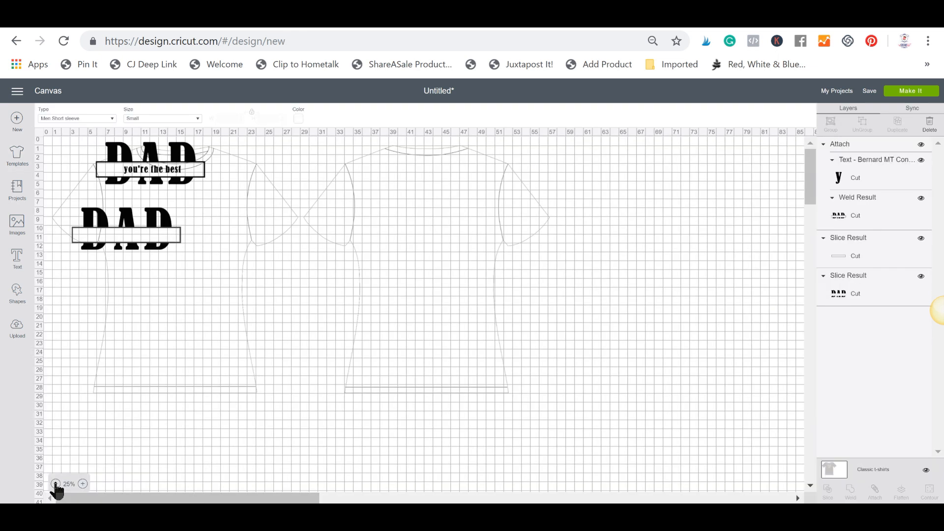
left_click(293, 207)
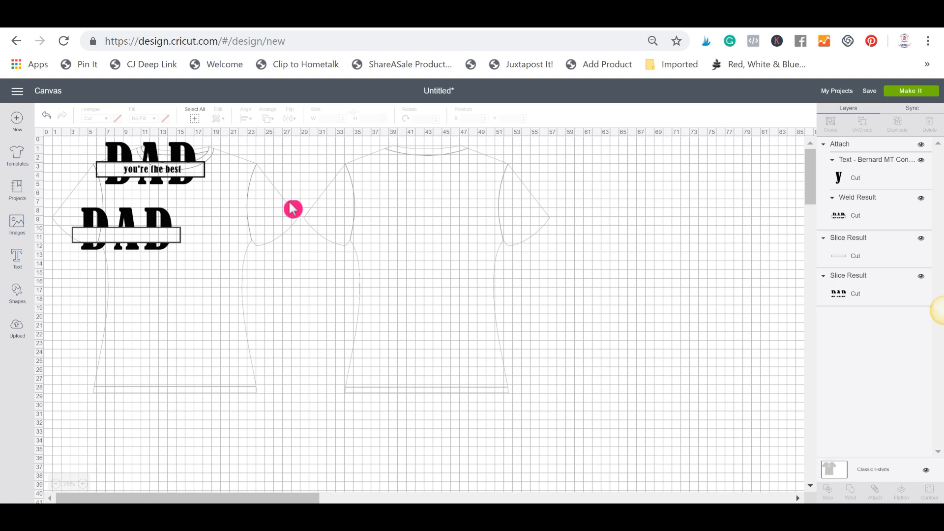
left_click_drag(295, 207, 382, 217)
left_click_drag(349, 162, 405, 177)
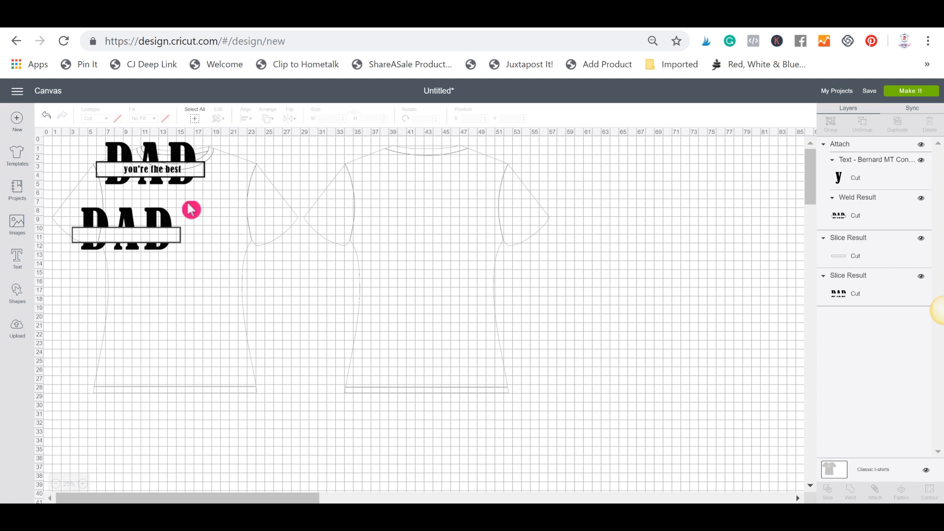
Step: Move the separate sliced DAD letters and bar together off the shirt, past its back view, to about X 67, Y 22 inches
left_click(156, 221)
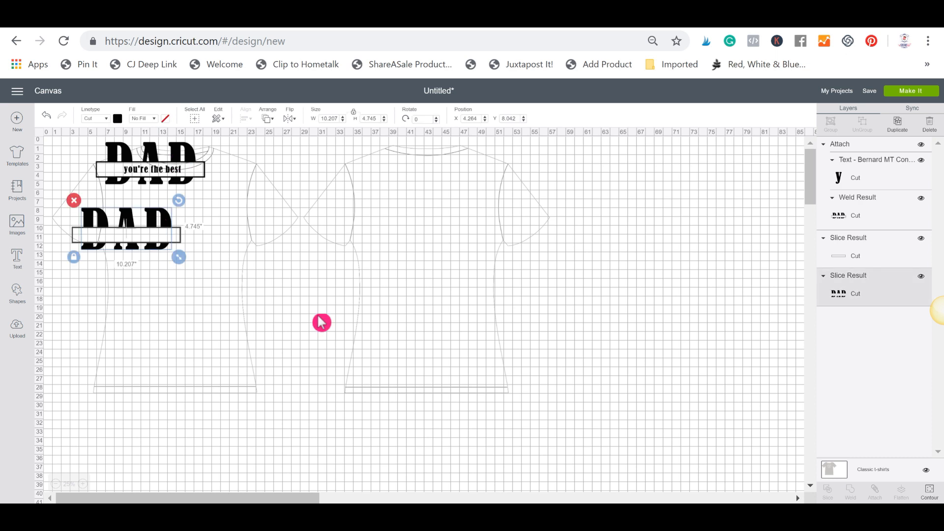
left_click_drag(314, 316, 53, 216)
left_click_drag(141, 236, 645, 303)
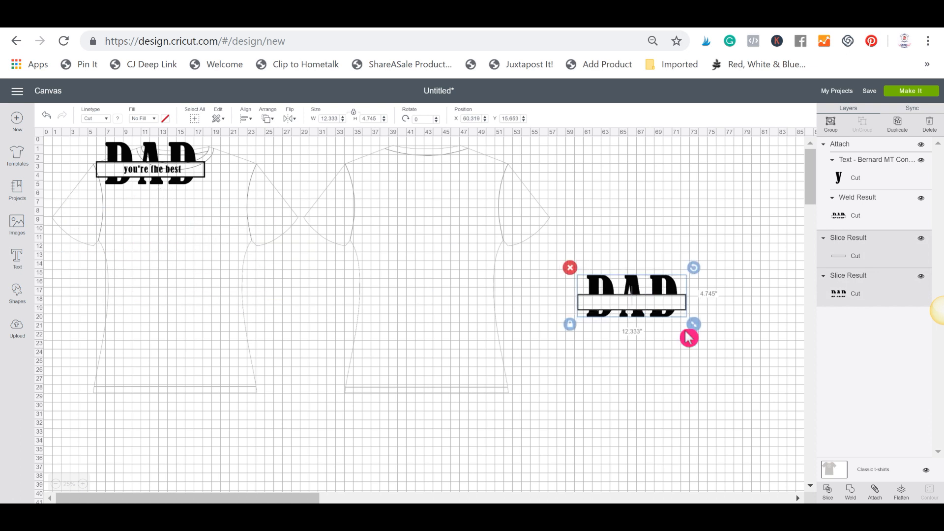
left_click_drag(689, 337, 744, 398)
left_click(305, 206)
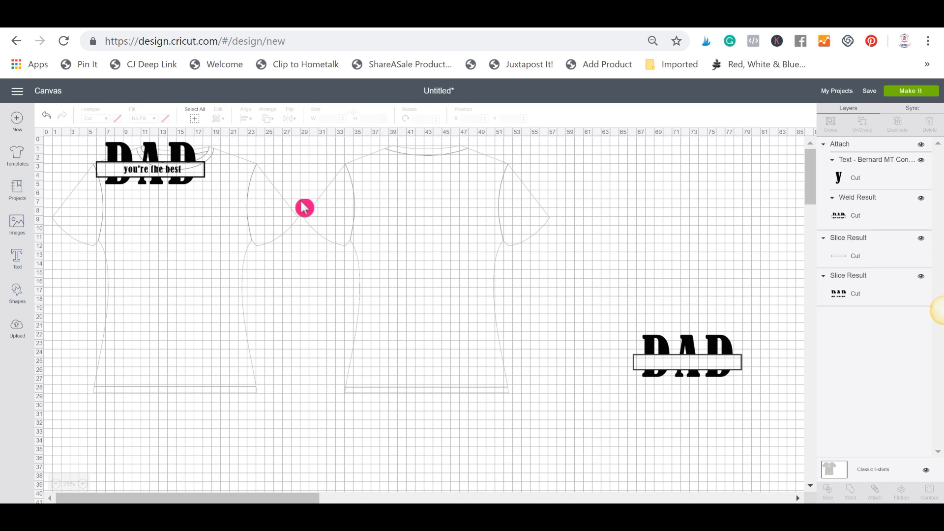
Step: Move the attached "you're the best" DAD design onto the chest of the shirt front, at about X 8.71, Y 9.03 inches
left_click(179, 157)
left_click_drag(187, 170, 211, 240)
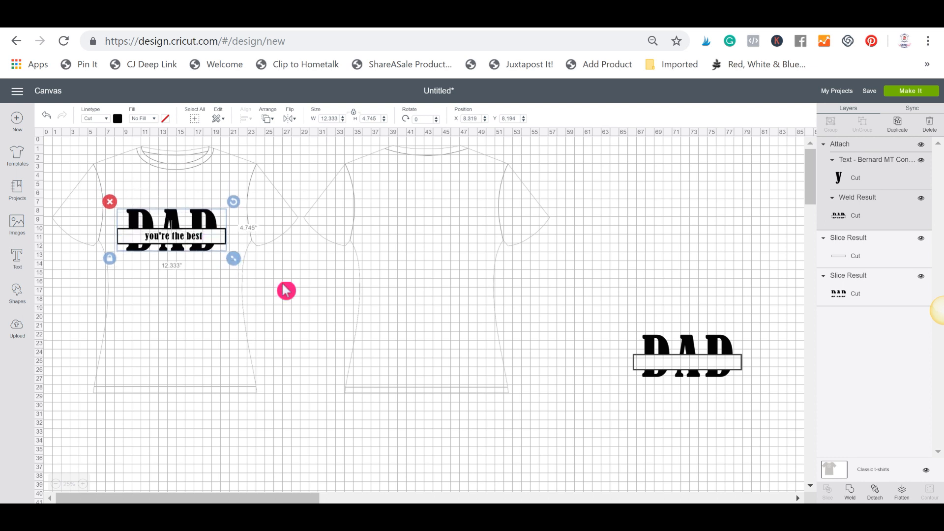
left_click(131, 285)
left_click(192, 241)
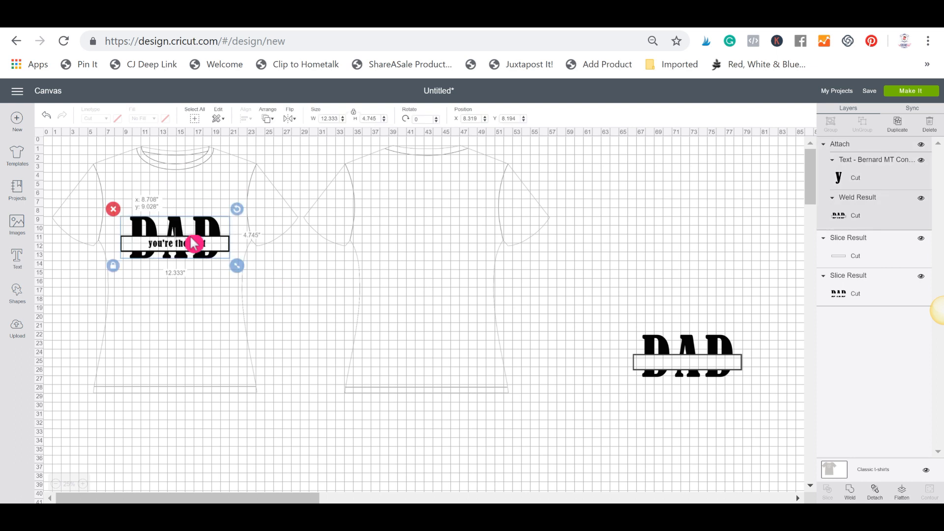
key("ctrl+z")
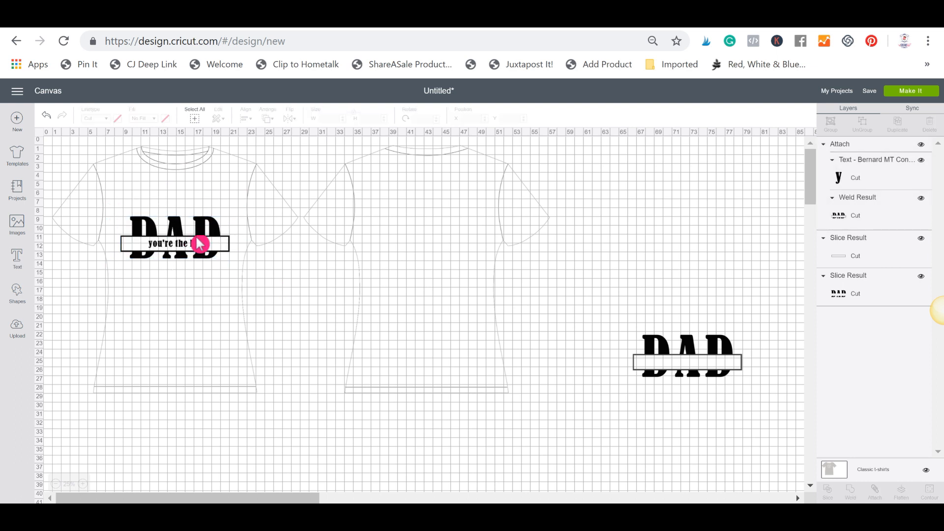
Step: Resize the attached DAD design on the shirt front proportionally to about 12.67 by 4.87 inches
left_click(199, 242)
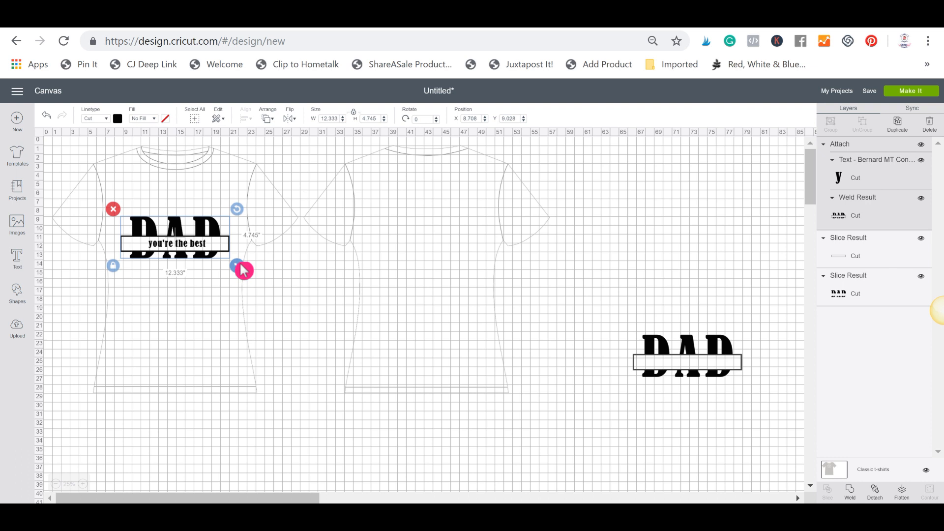
mouse_move(241, 268)
left_mouse_down()
mouse_move(234, 264)
mouse_move(248, 276)
left_mouse_up()
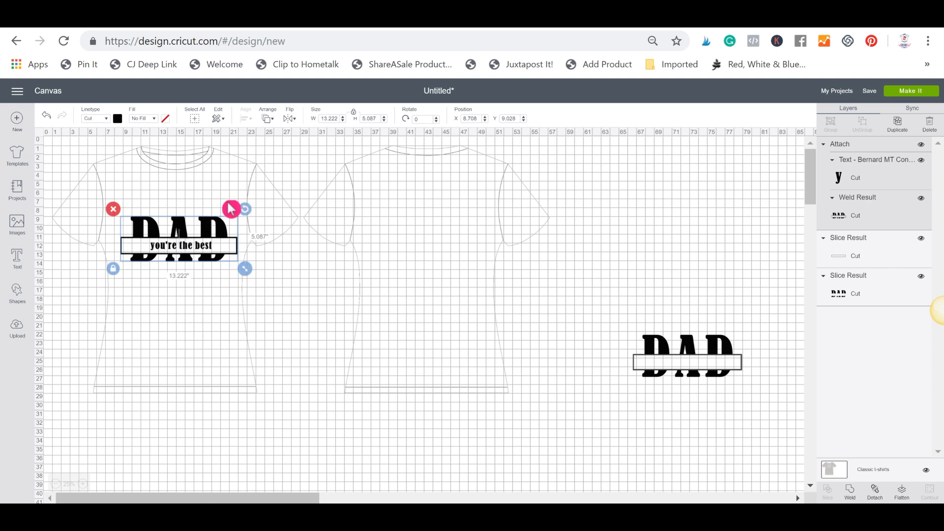
mouse_move(245, 268)
left_mouse_down()
mouse_move(233, 264)
mouse_move(307, 313)
mouse_move(214, 263)
mouse_move(246, 272)
left_mouse_up()
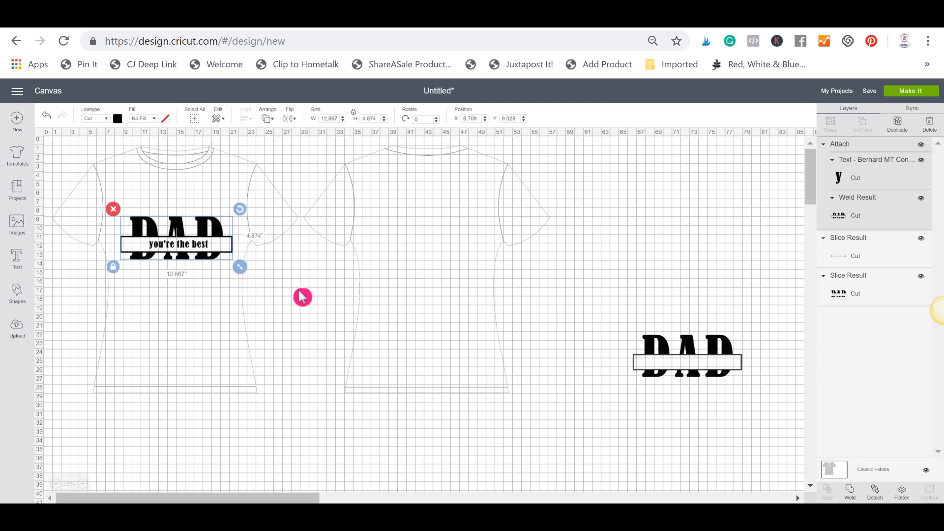
left_click(302, 354)
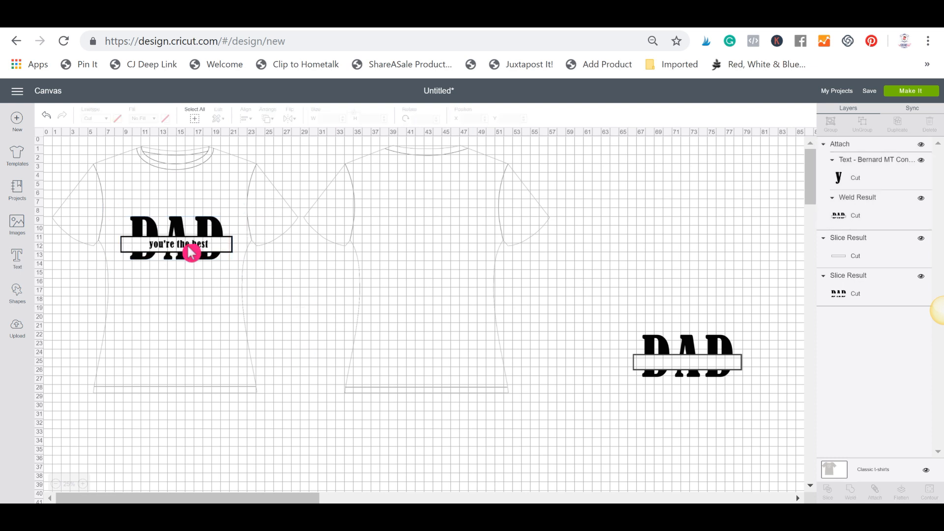
Step: Center the attached DAD design lower on the shirt's chest, at about X 8.38, Y 10.36 inches, and leave it deselected
left_click_drag(191, 253, 186, 264)
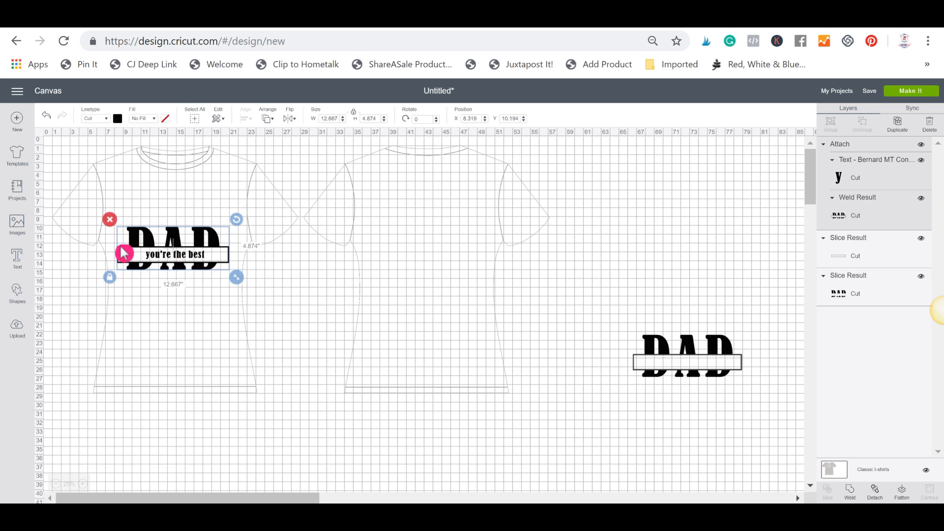
left_click(286, 284)
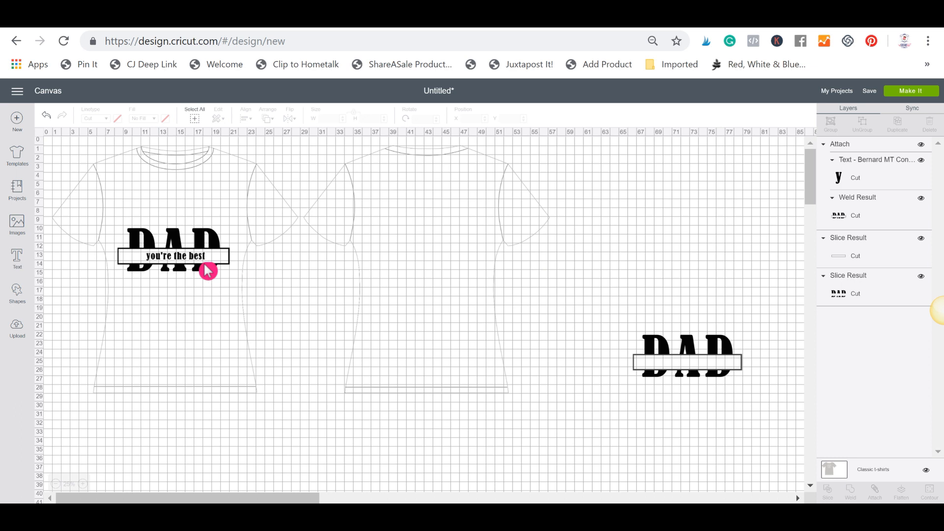
left_click(208, 270)
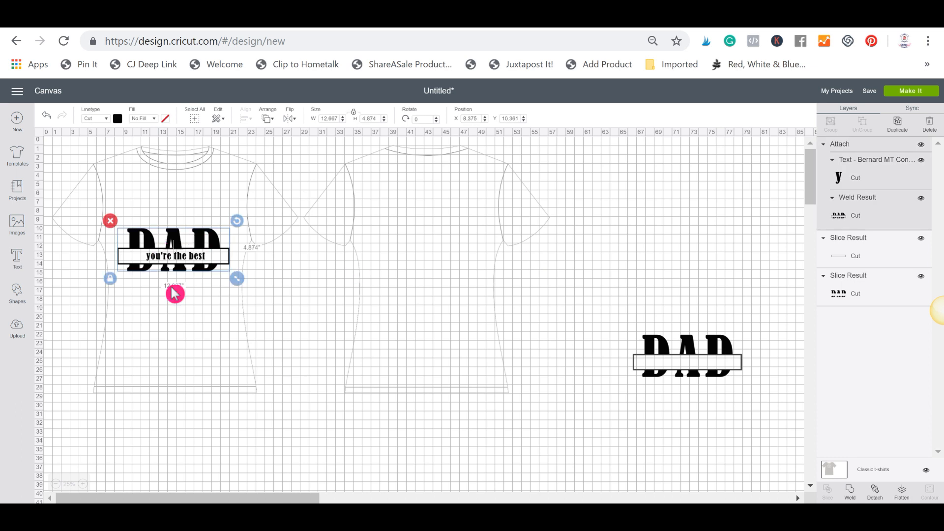
left_click(349, 294)
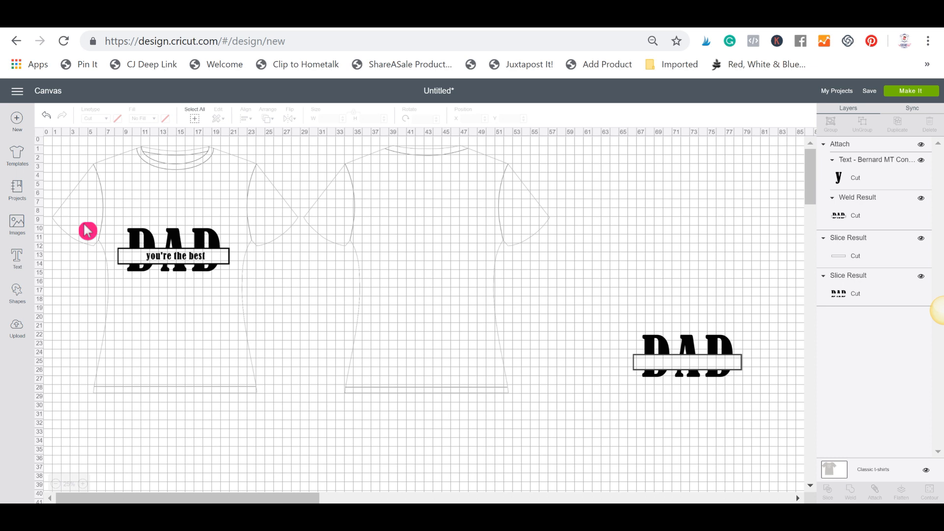
left_click_drag(85, 214, 288, 287)
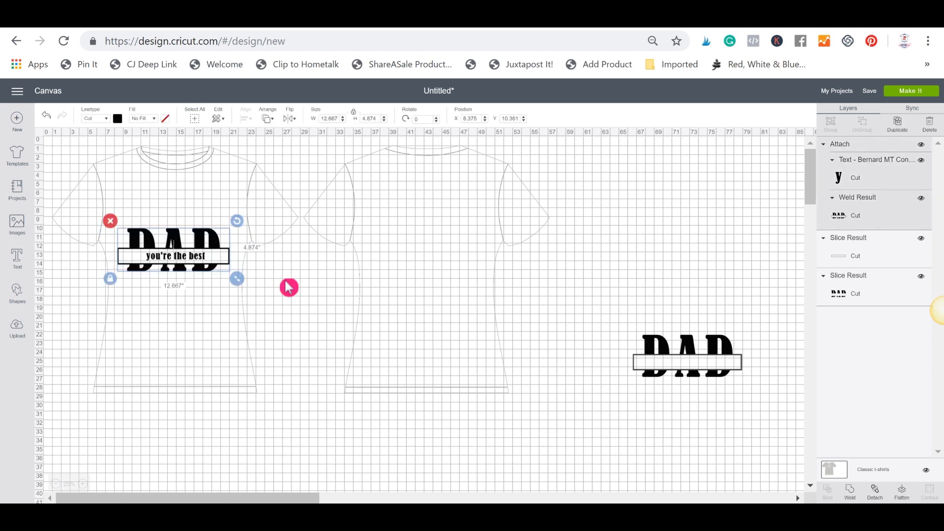
left_click(310, 266)
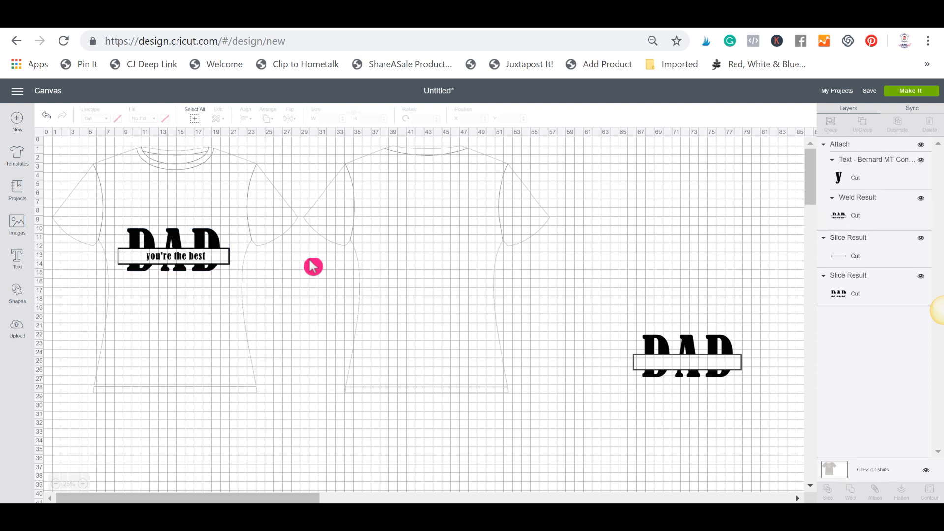